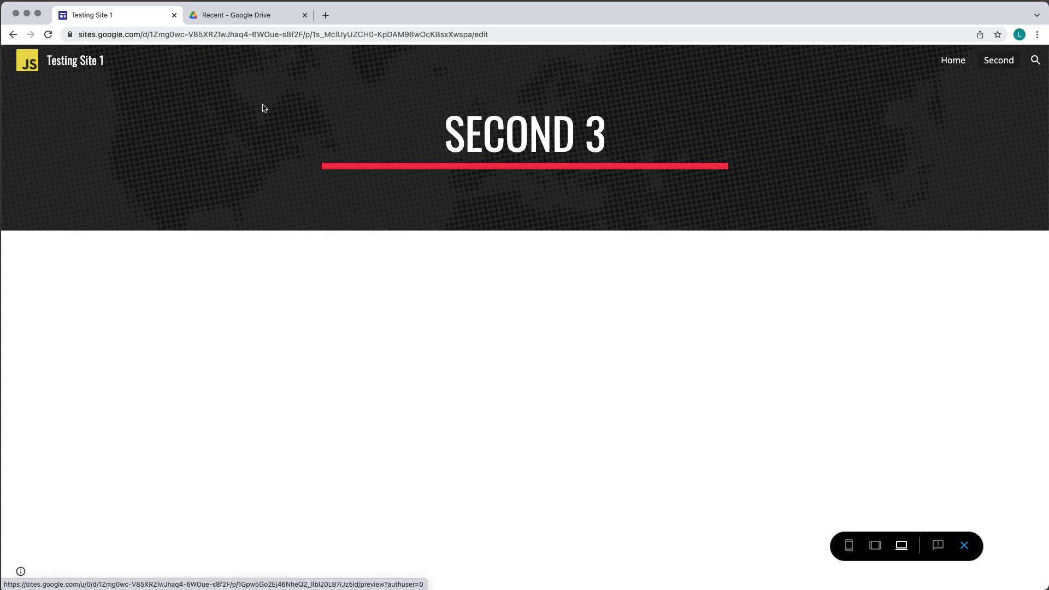
View the Home and Second pages of the site in the preview and return to Home.
left_click(954, 61)
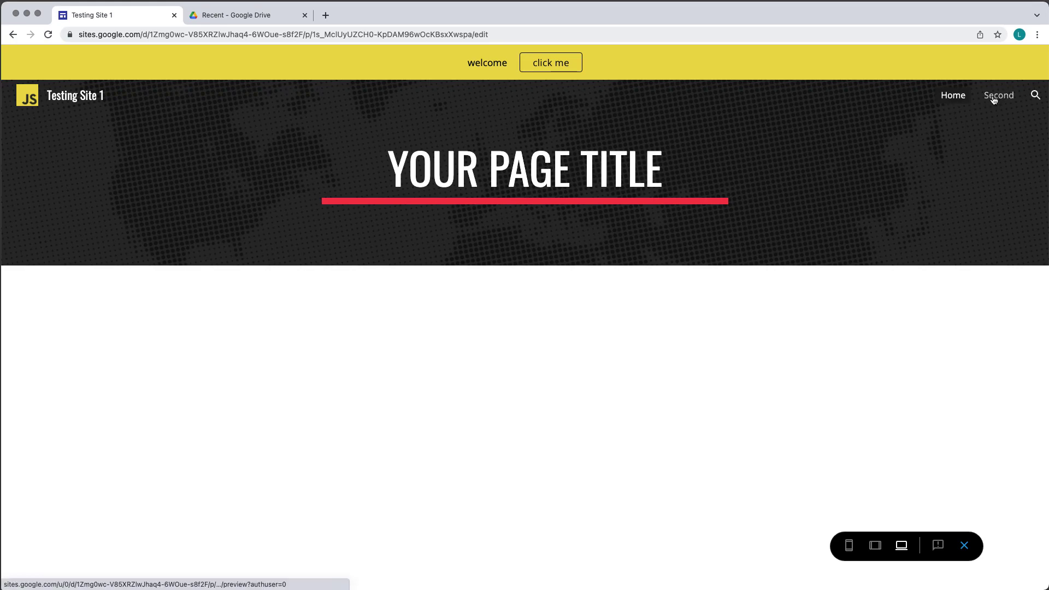
left_click(991, 100)
left_click(953, 63)
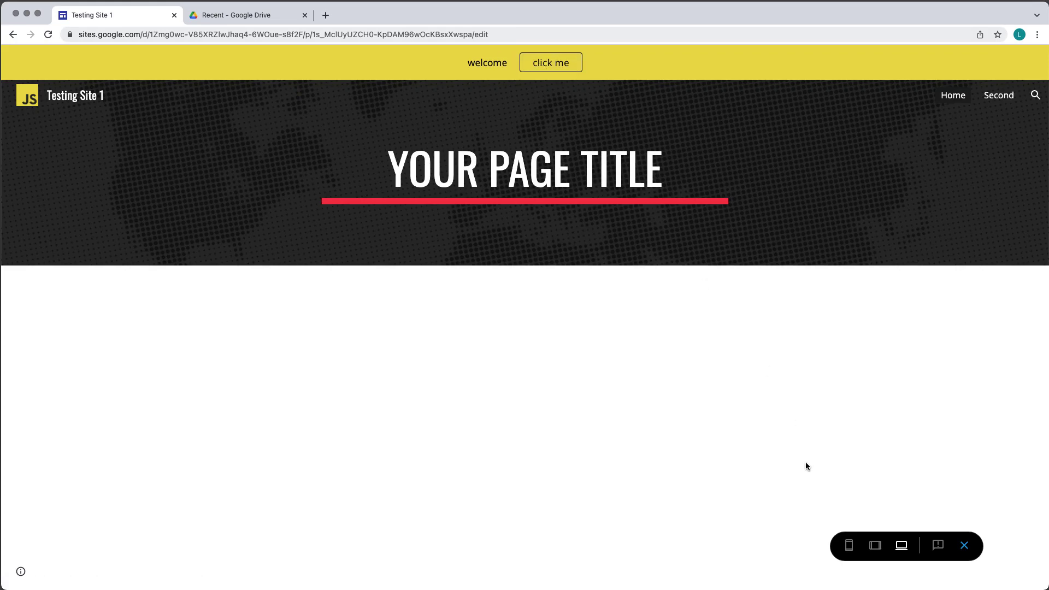
Check the Home page preview at phone, tablet and large-screen sizes, and close the preview.
left_click(875, 545)
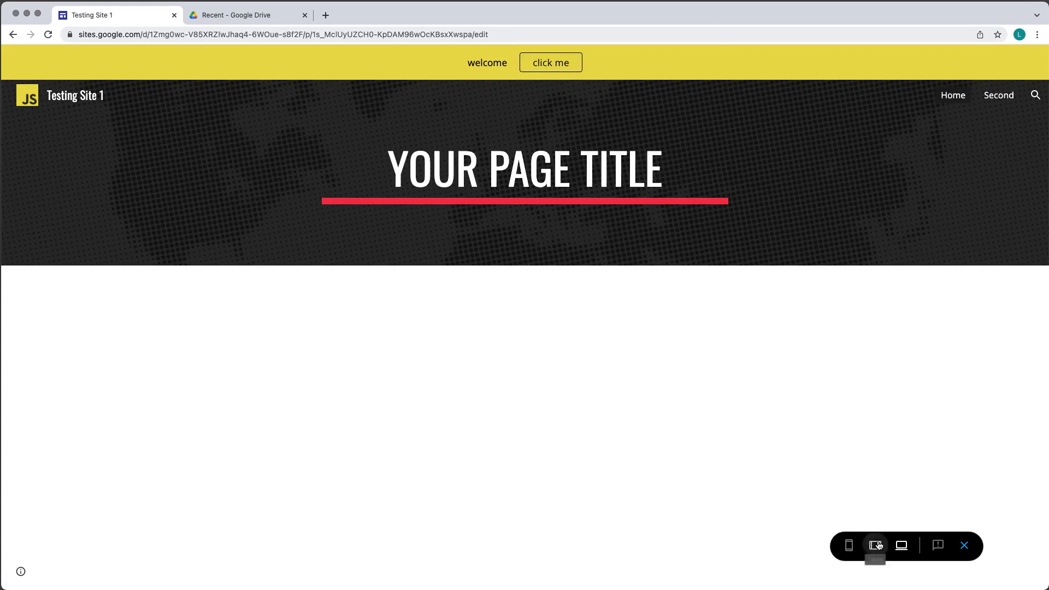
left_click(847, 548)
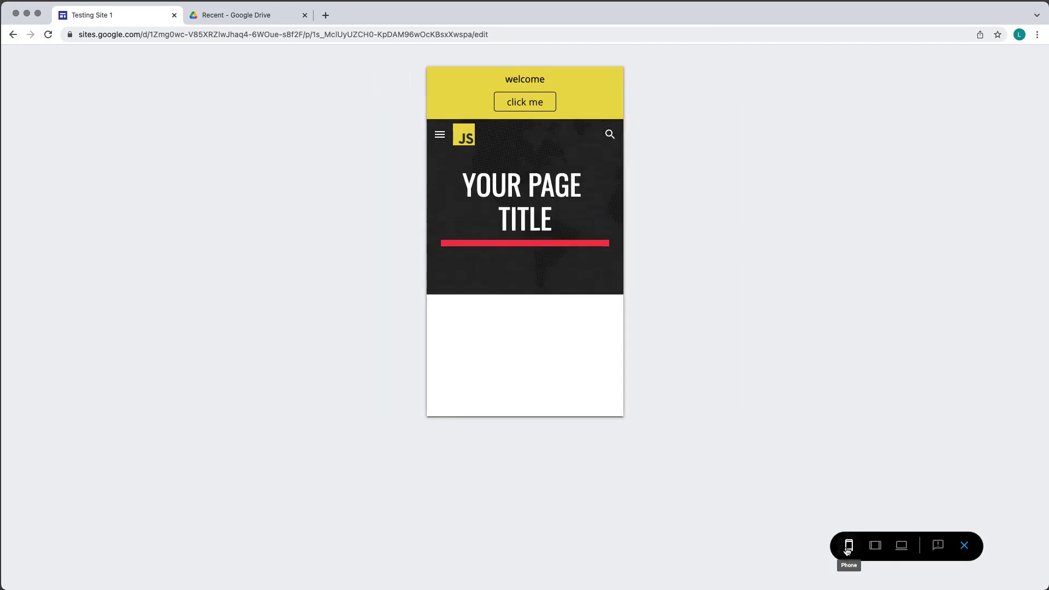
left_click(875, 551)
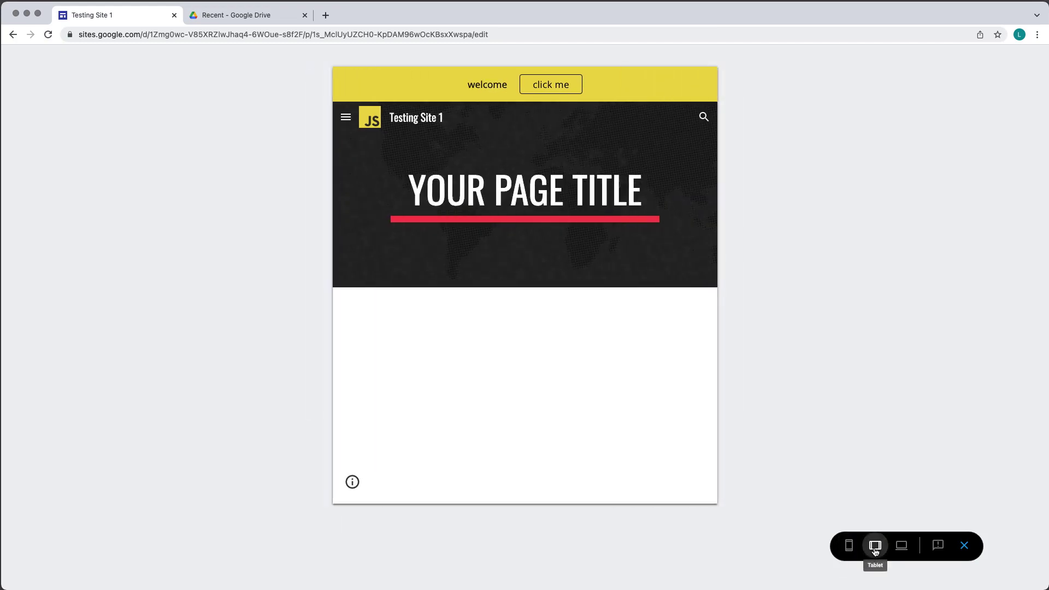
left_click(901, 545)
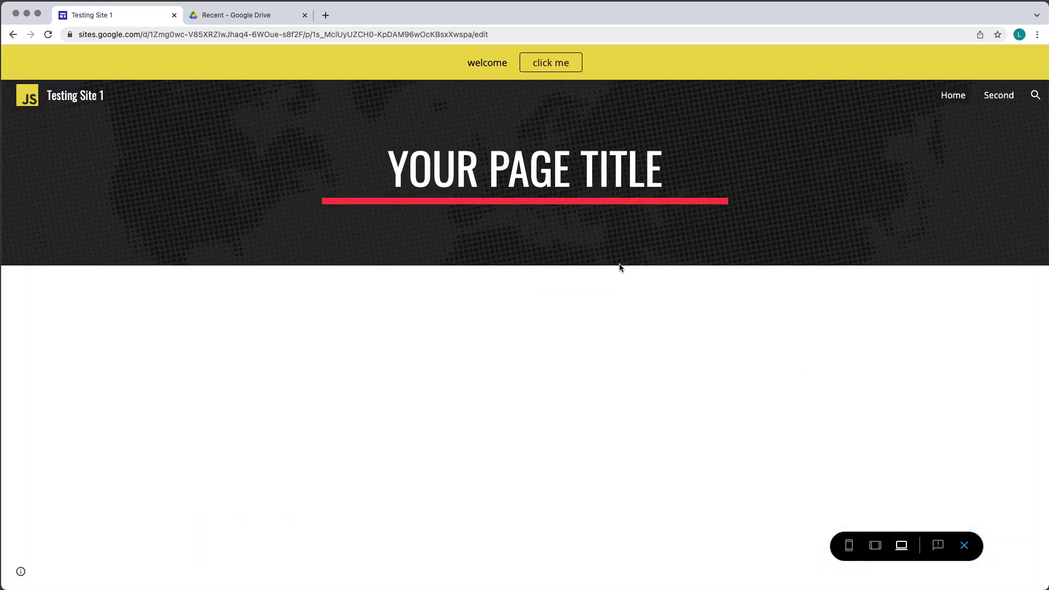
left_click(964, 546)
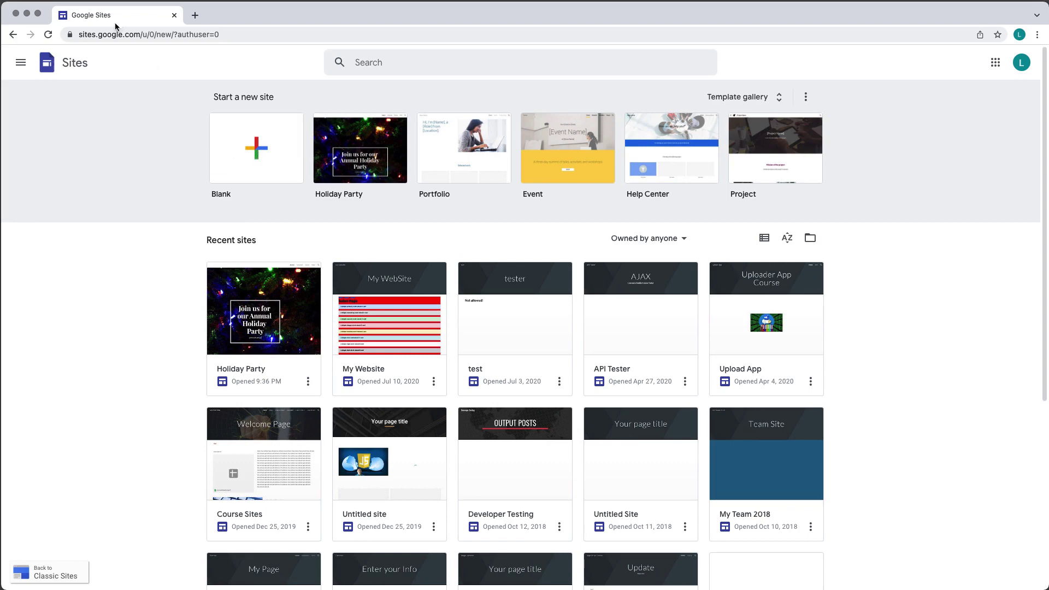
Create a blank site and name it "Testing Site 1".
left_click(252, 157)
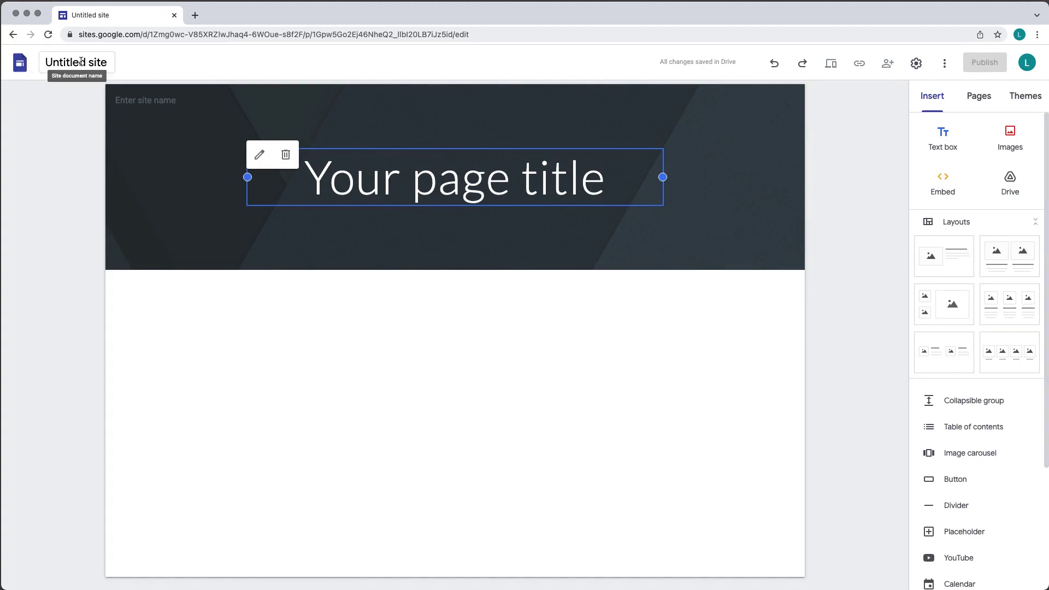
left_click(81, 61)
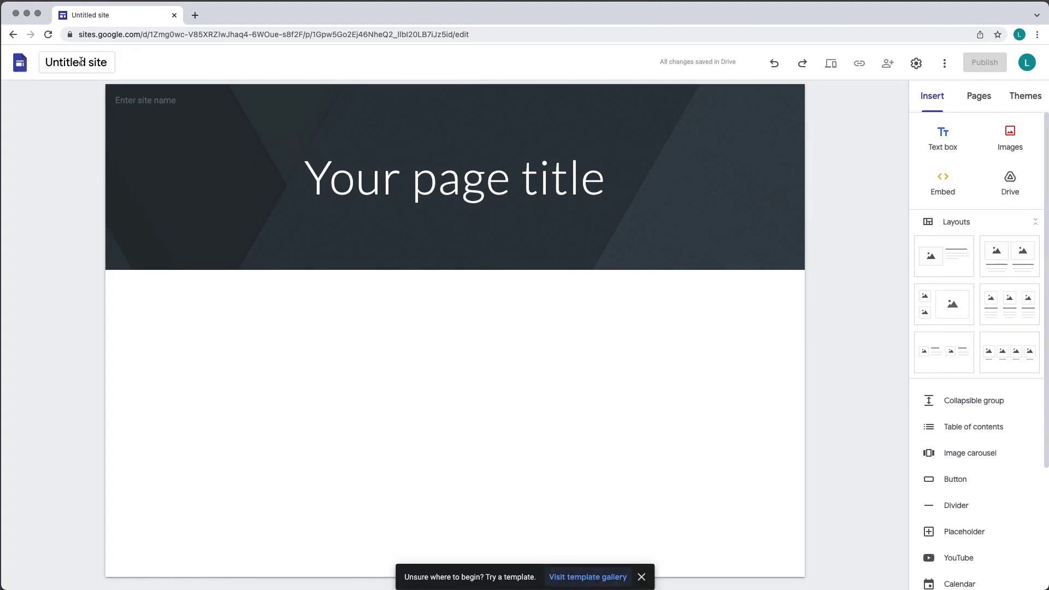
left_click(82, 62)
left_click(111, 60)
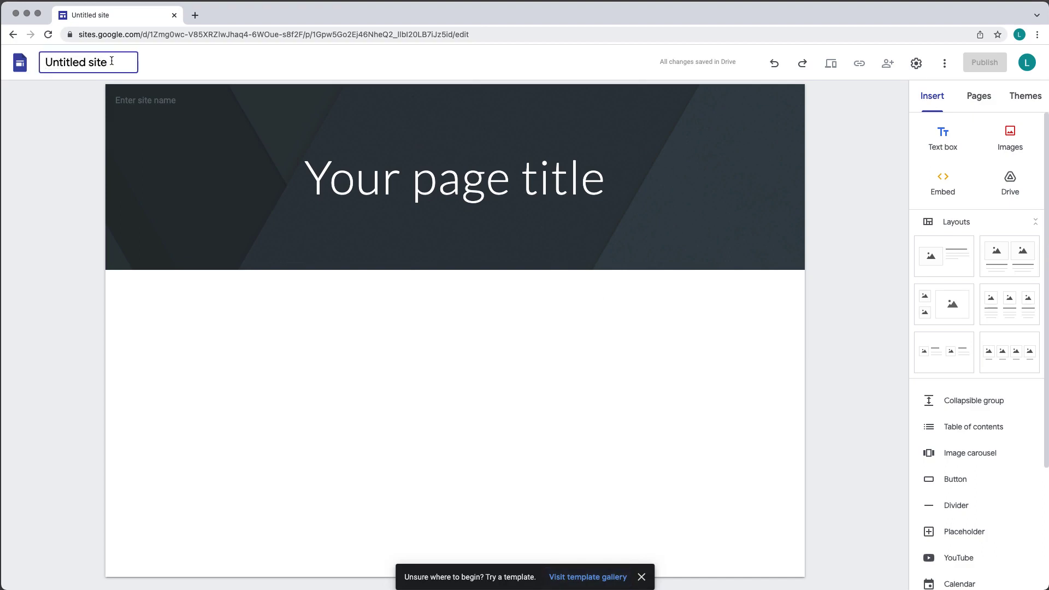
key("super+a")
type("Testing")
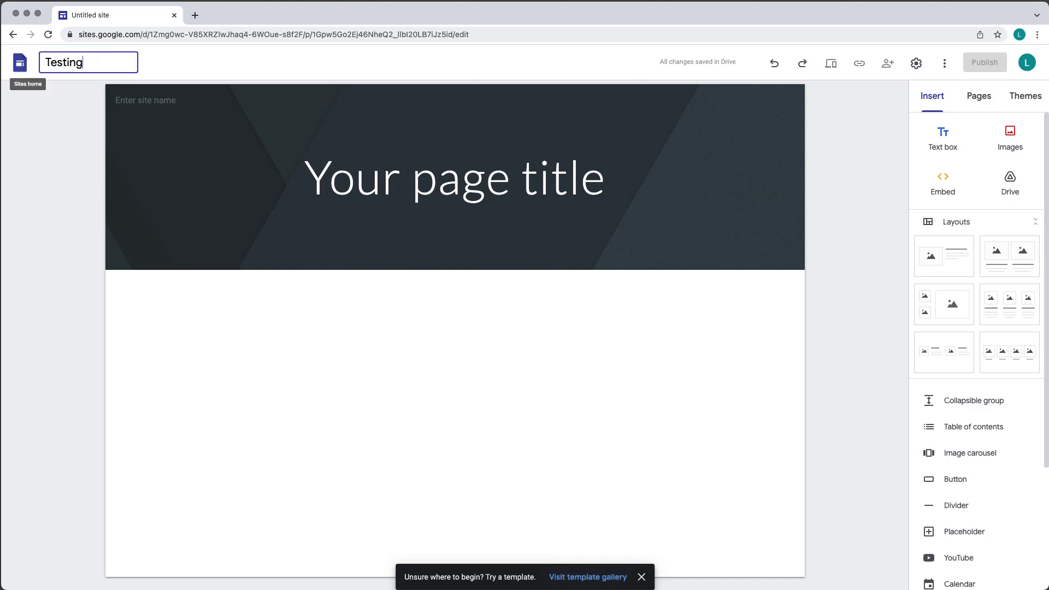
type(" Site 1")
key("Return")
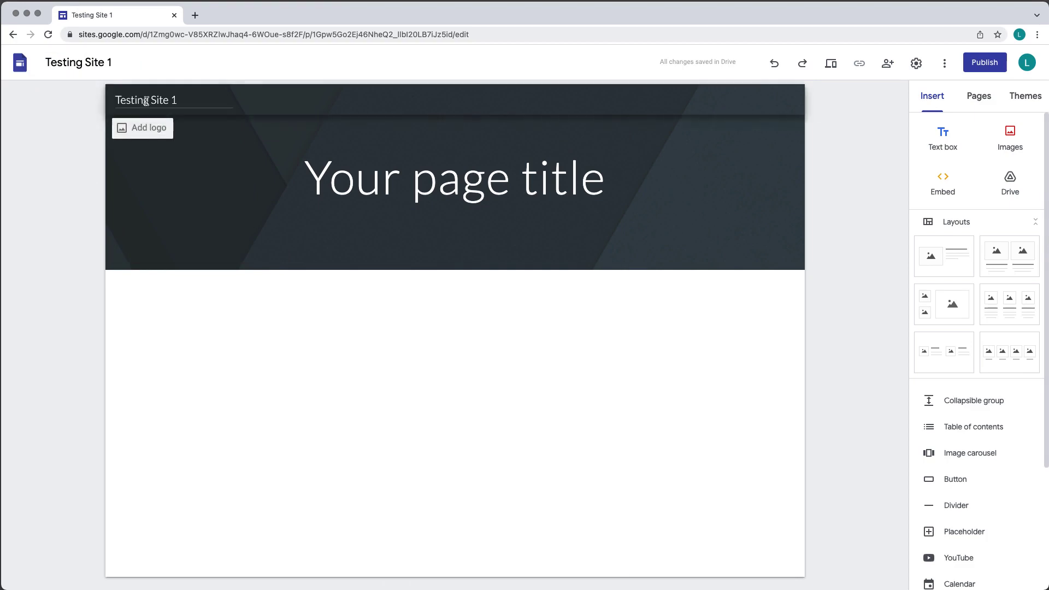
Add a JS.png image from the recent Google Drive files as the site's logo.
left_click(149, 131)
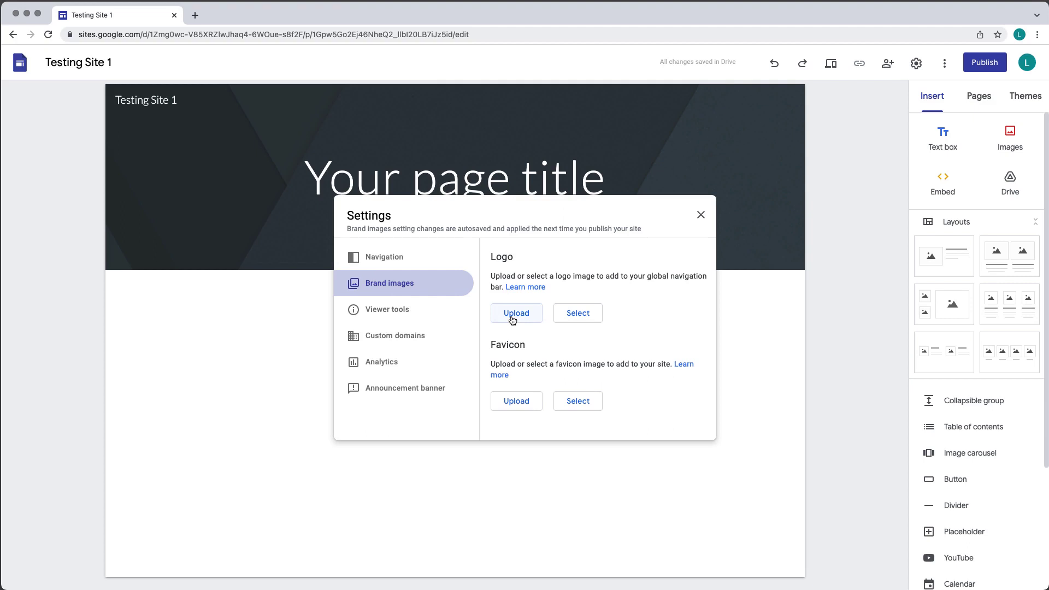
left_click(576, 318)
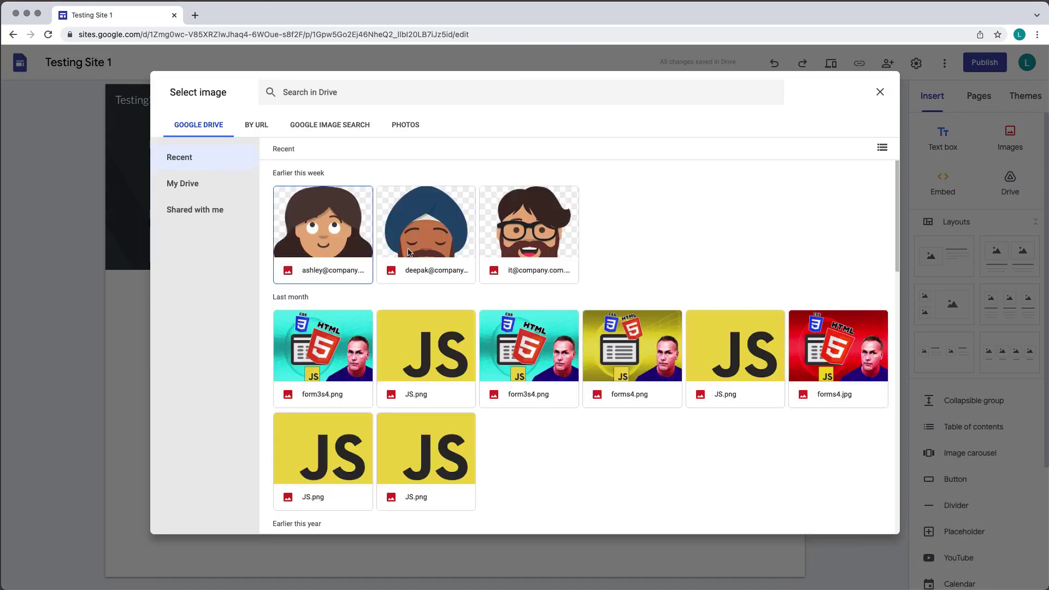
left_click(257, 125)
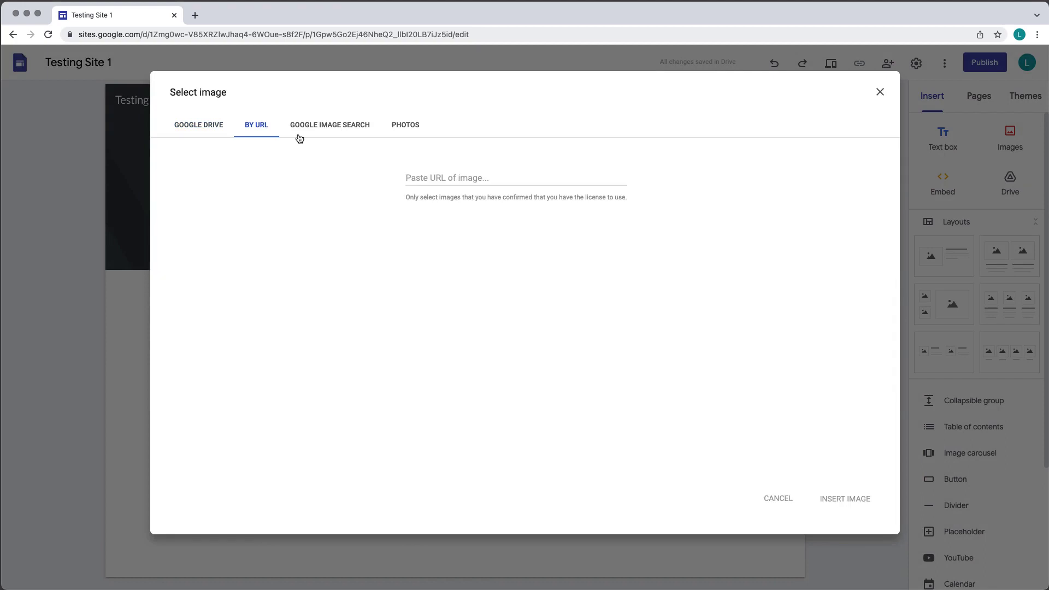
left_click(304, 131)
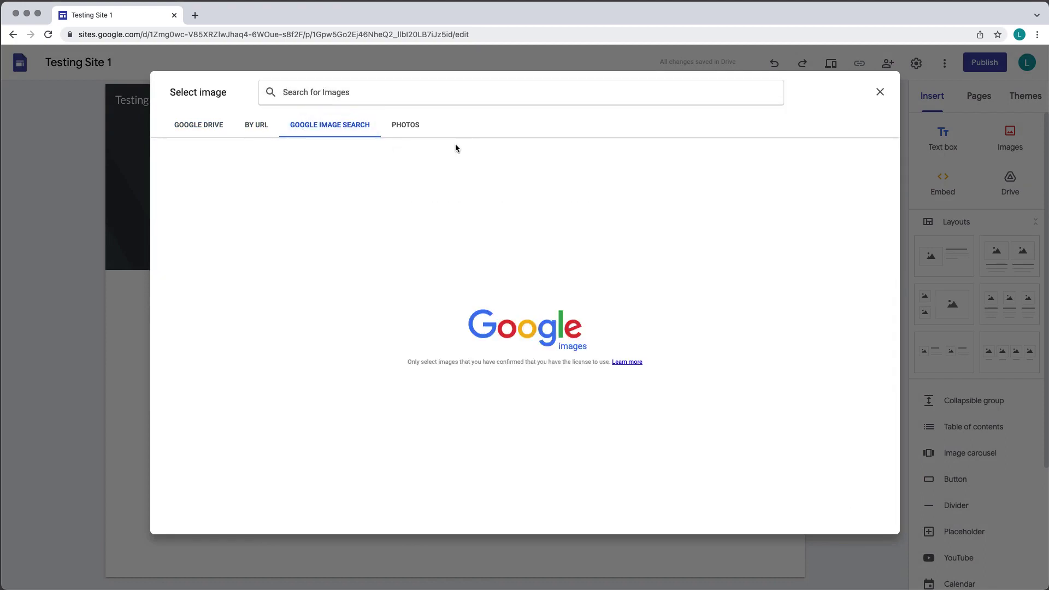
left_click(407, 126)
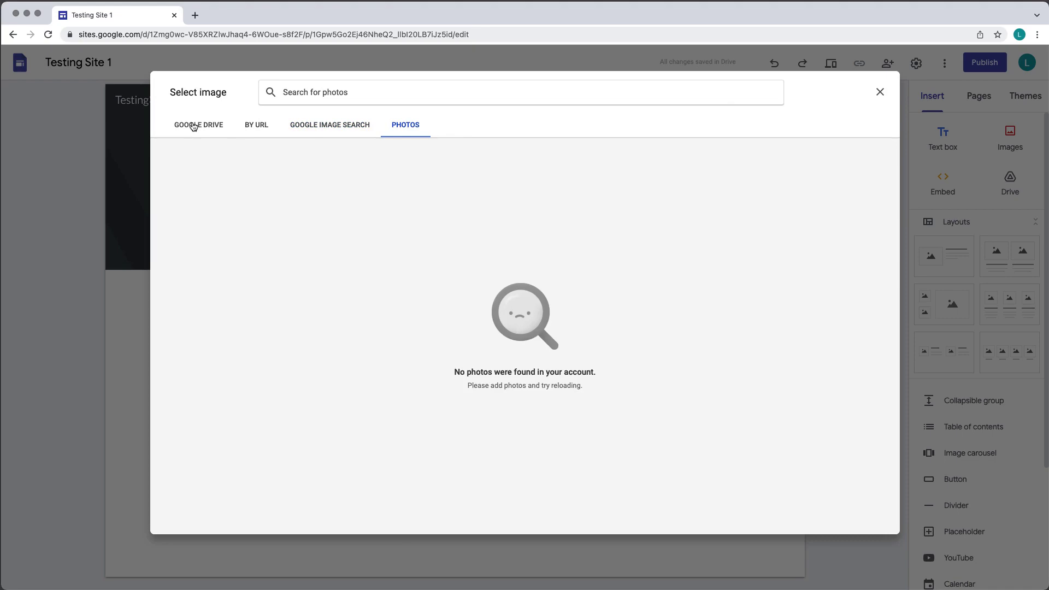
left_click(193, 125)
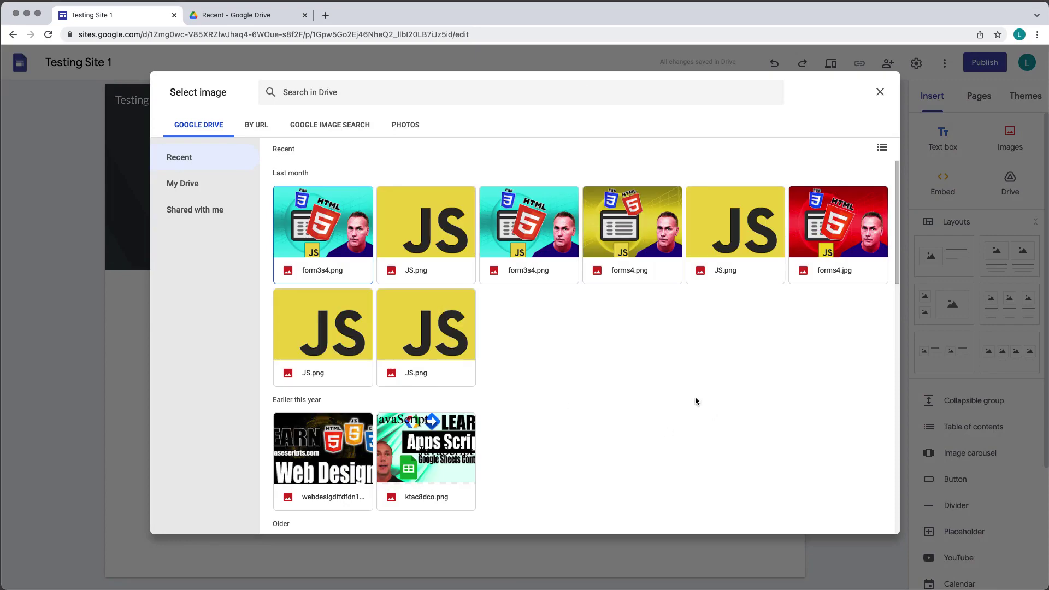
left_click(735, 230)
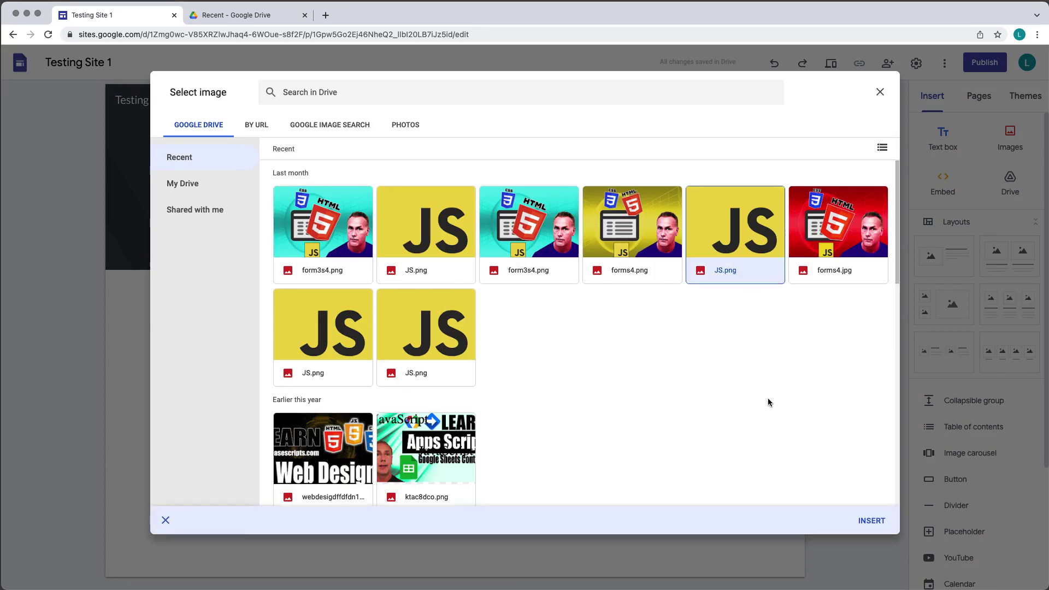
left_click(866, 521)
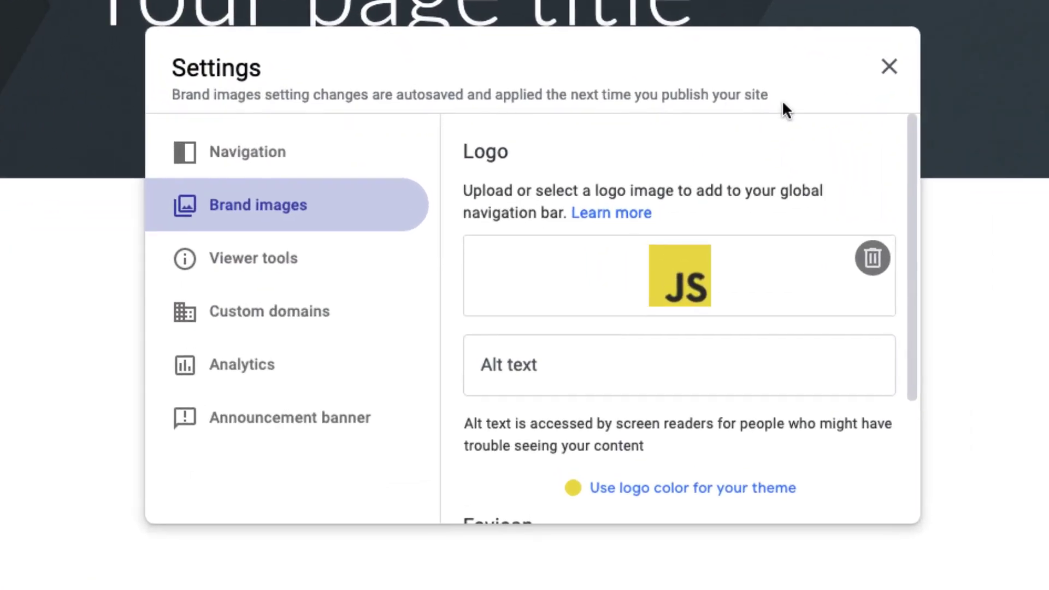
Give the logo the alt text "My Company" and apply the logo color to the site's theme.
left_click(583, 379)
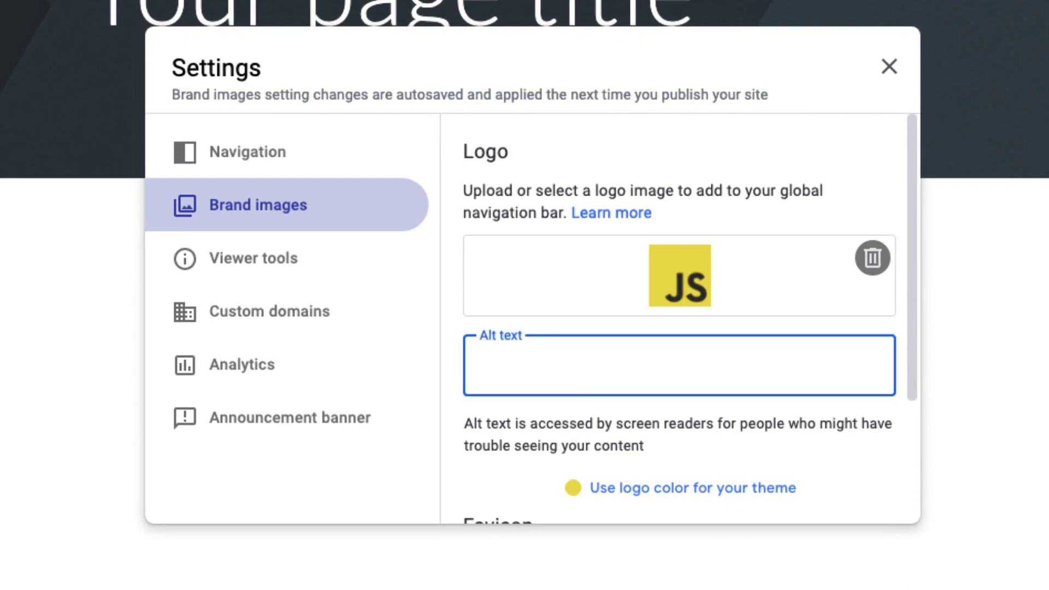
type("My Company")
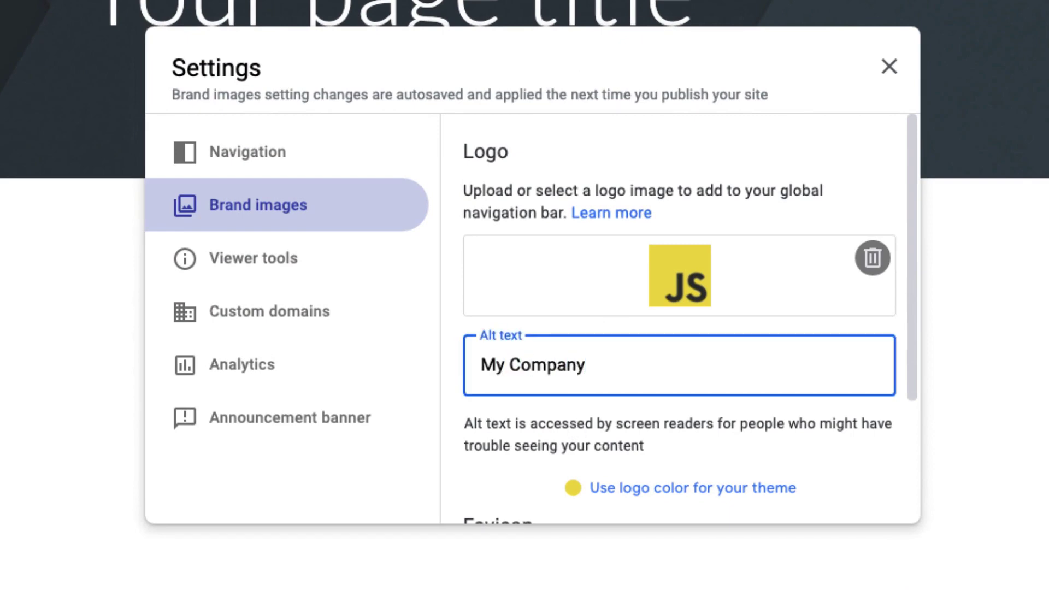
scroll(593, 394, "down", 1)
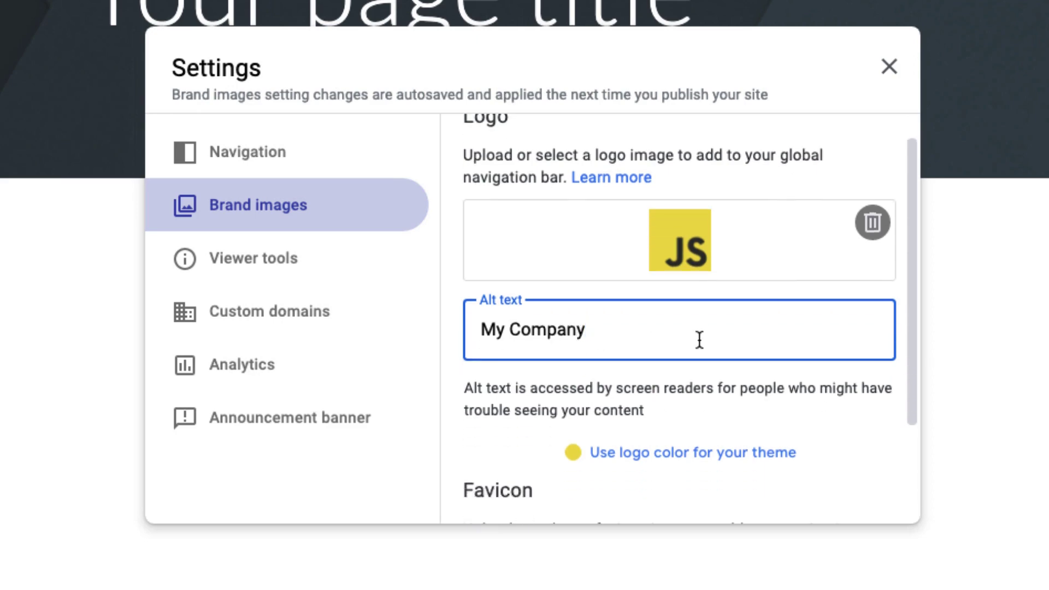
scroll(710, 306, "down", 3)
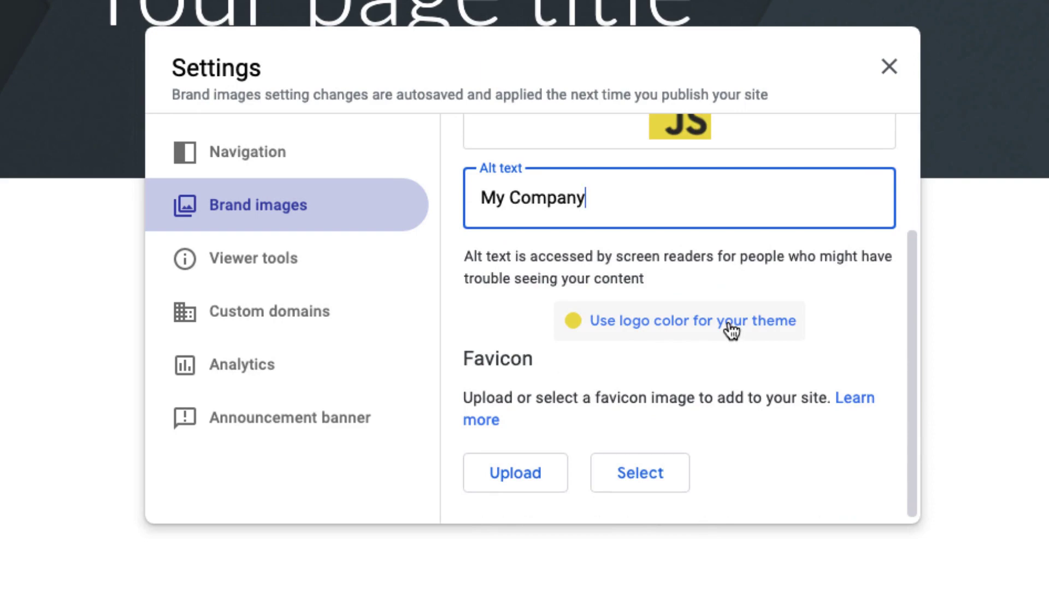
left_click(677, 331)
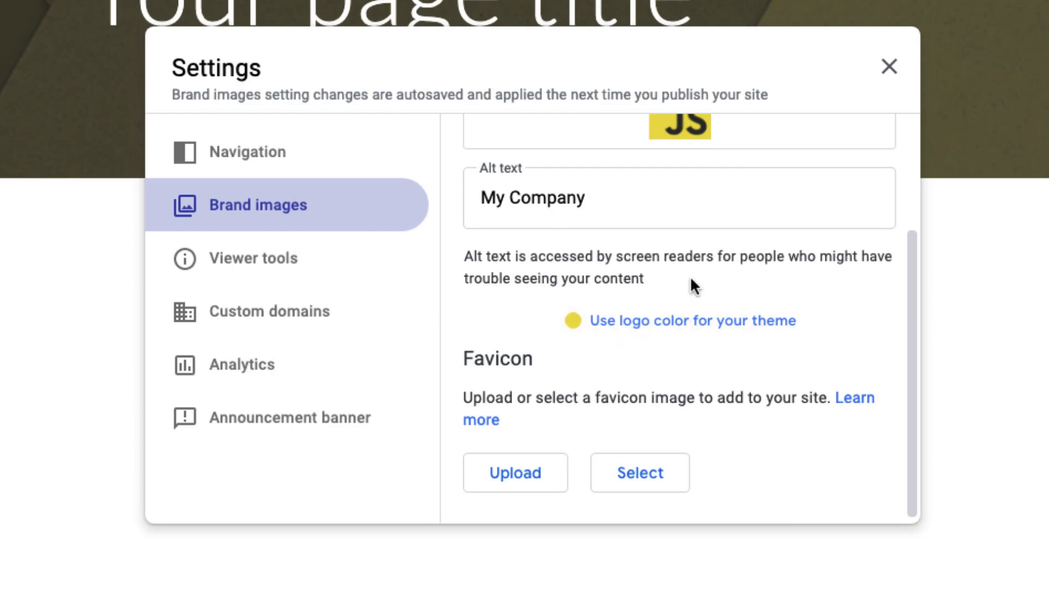
scroll(688, 271, "down", 1)
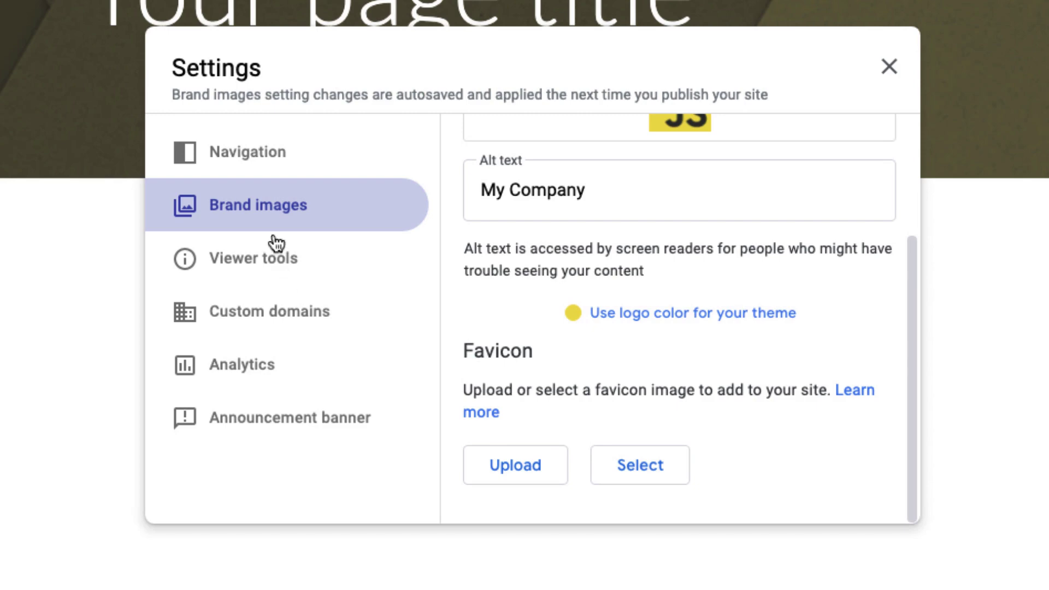
Set the site's navigation mode to Side and its color to Black.
left_click(263, 167)
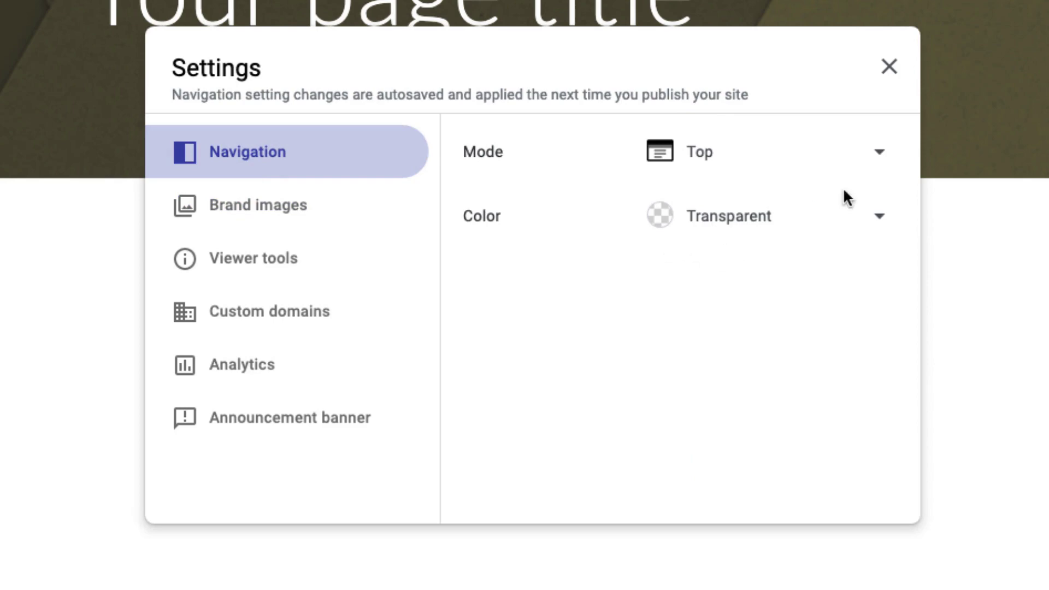
left_click(883, 163)
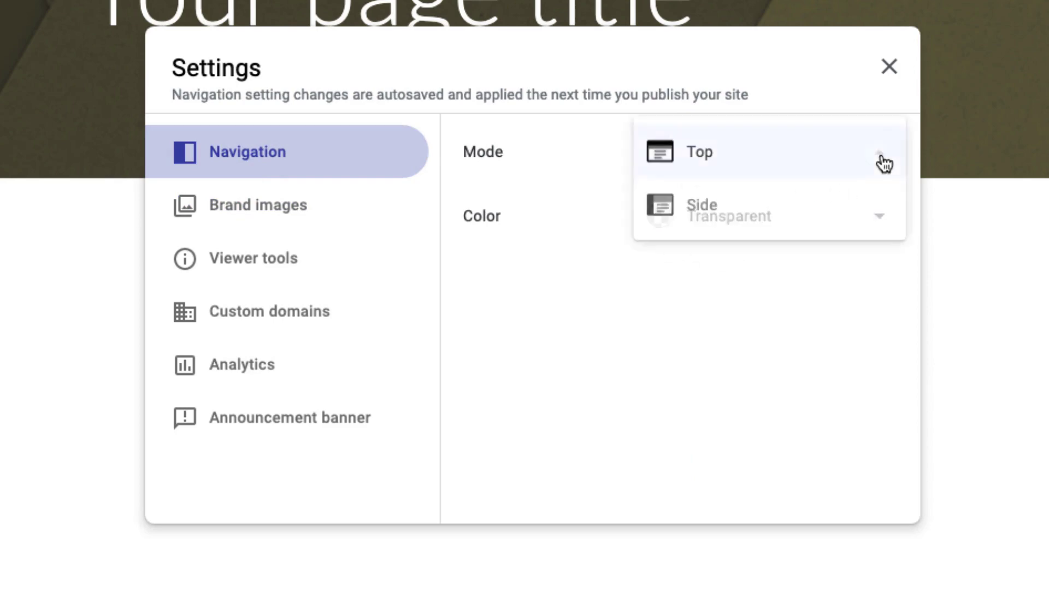
left_click(737, 211)
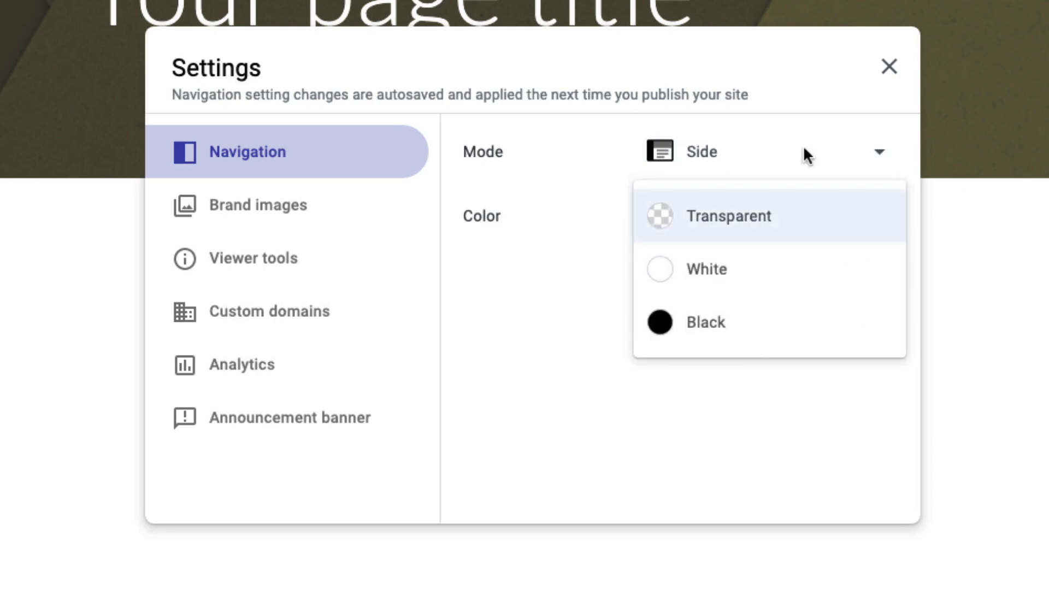
left_click(715, 323)
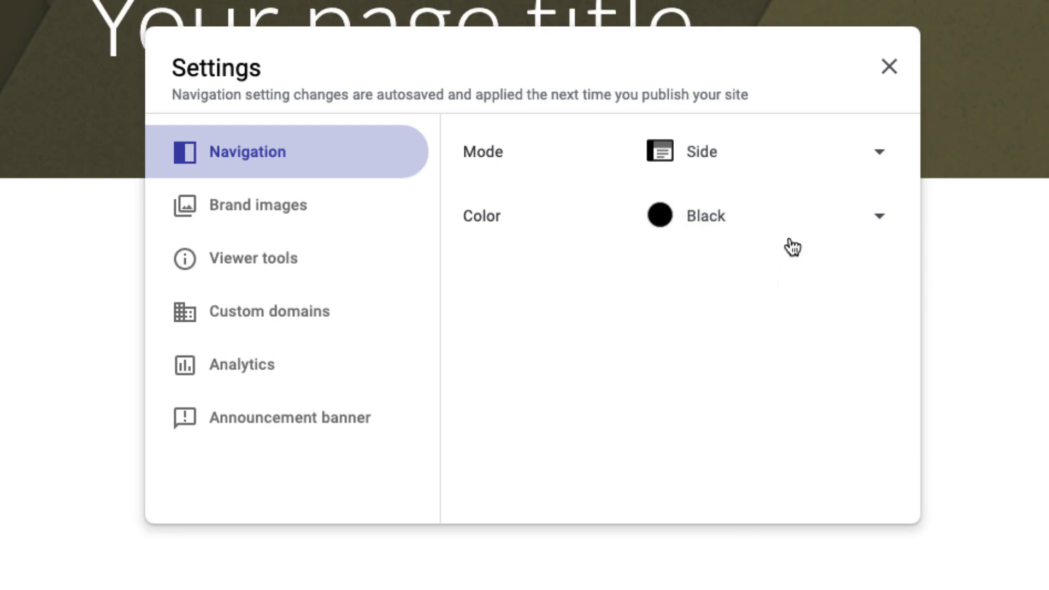
Try White as the navigation color and switch it back to Black.
left_click(740, 221)
left_click(719, 165)
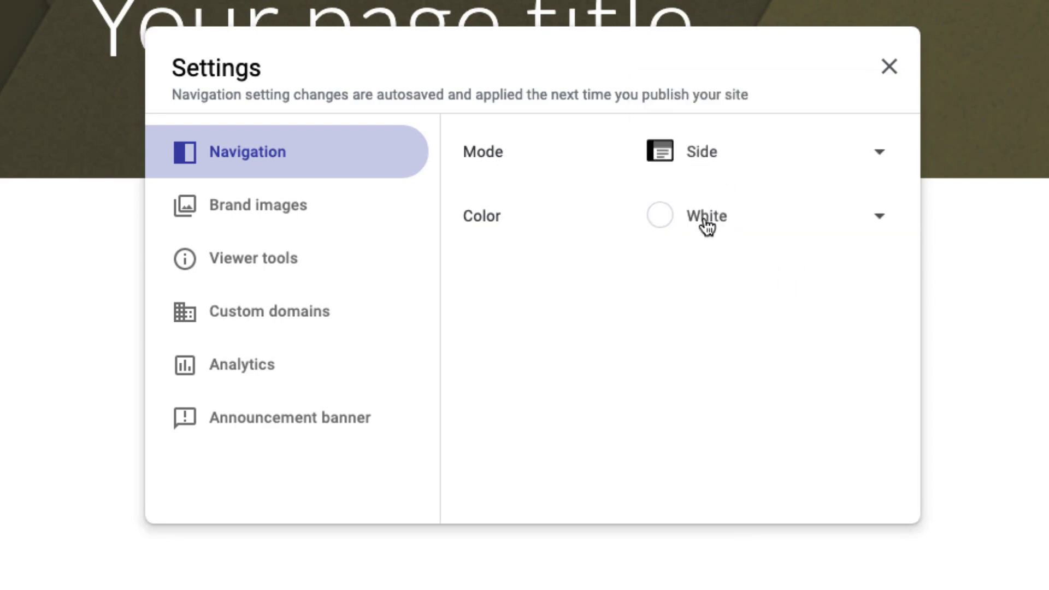
left_click(707, 224)
left_click(710, 291)
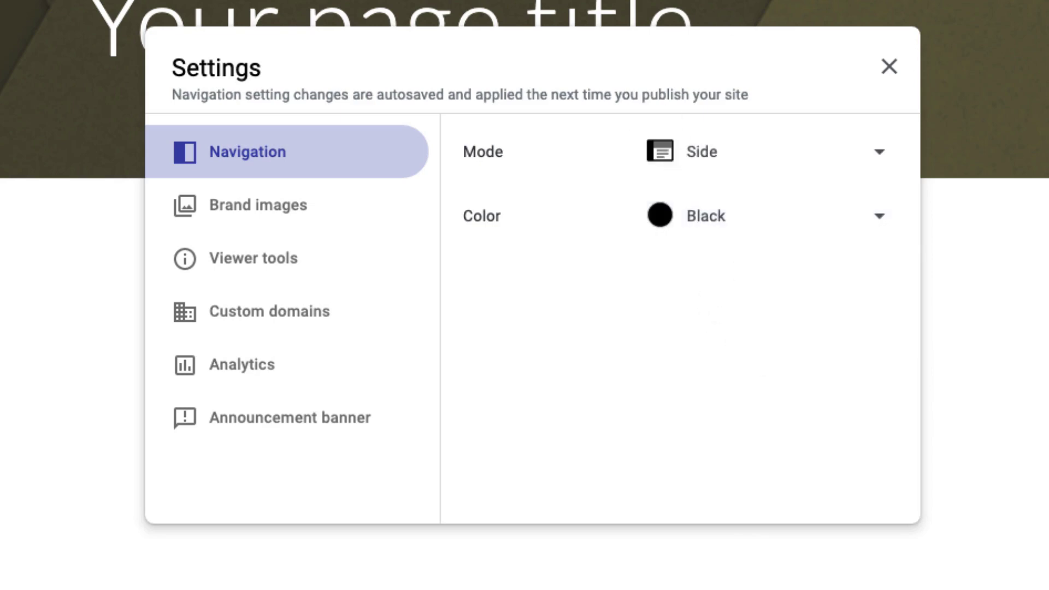
Examine the site's viewer tools settings and the custom domains setup option.
left_click(245, 271)
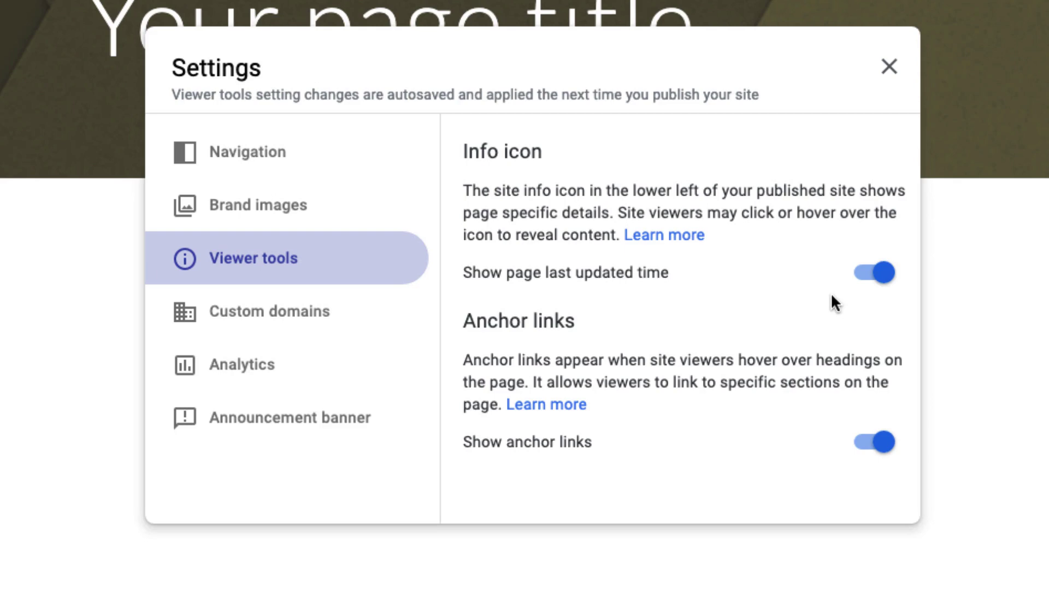
left_click(300, 325)
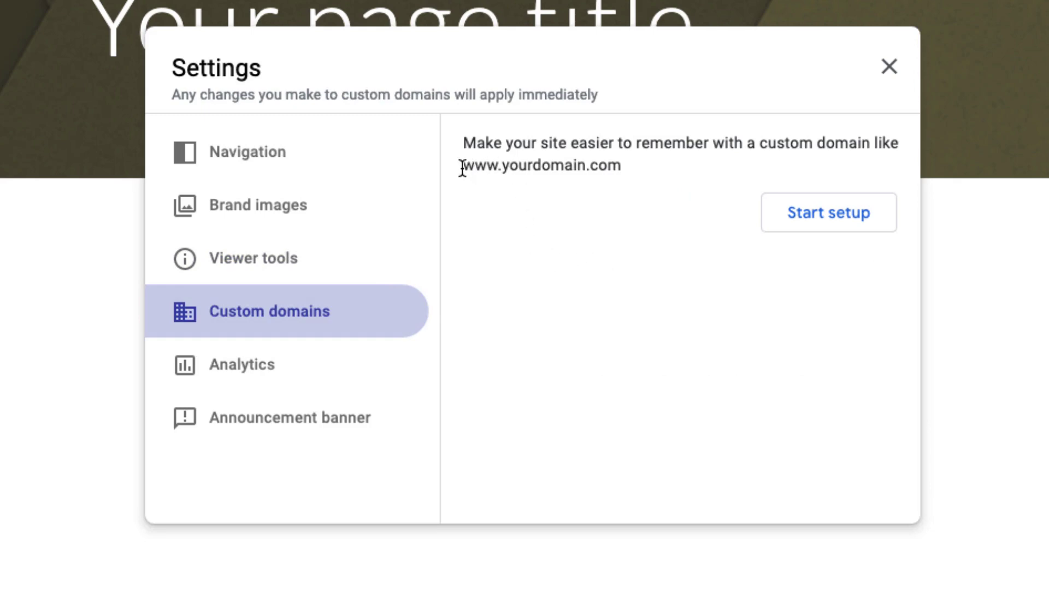
left_click_drag(462, 167, 678, 179)
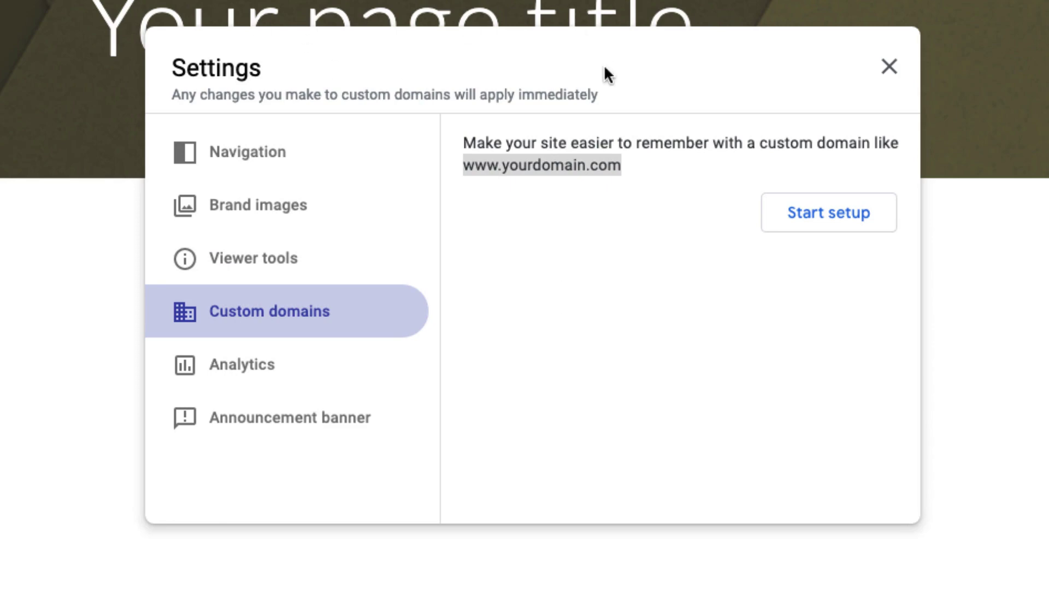
Examine the site's analytics settings and the field for the Google Analytics tracking or measurement ID.
left_click(225, 368)
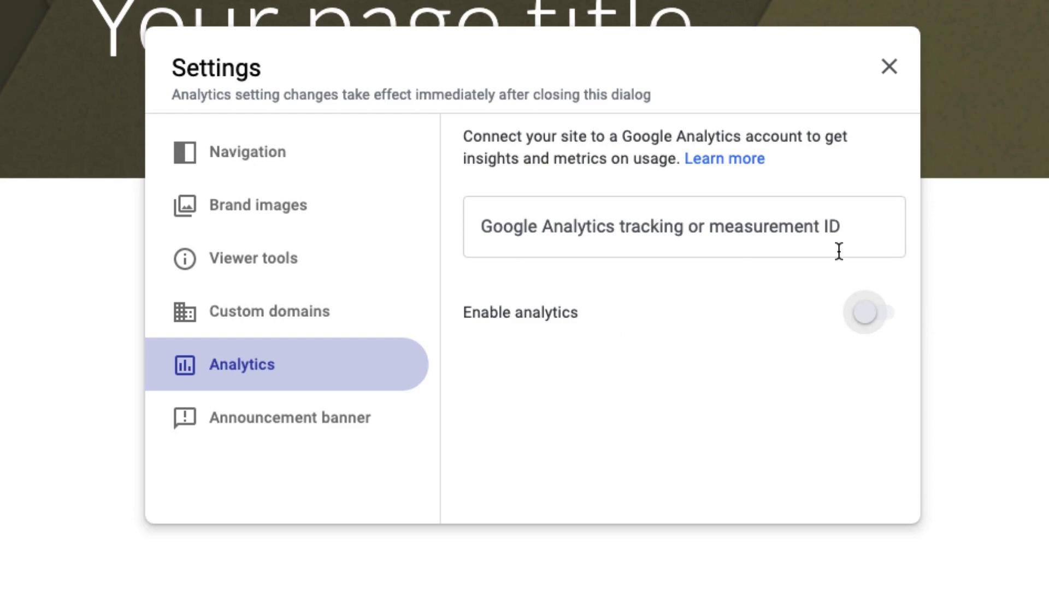
left_click(573, 221)
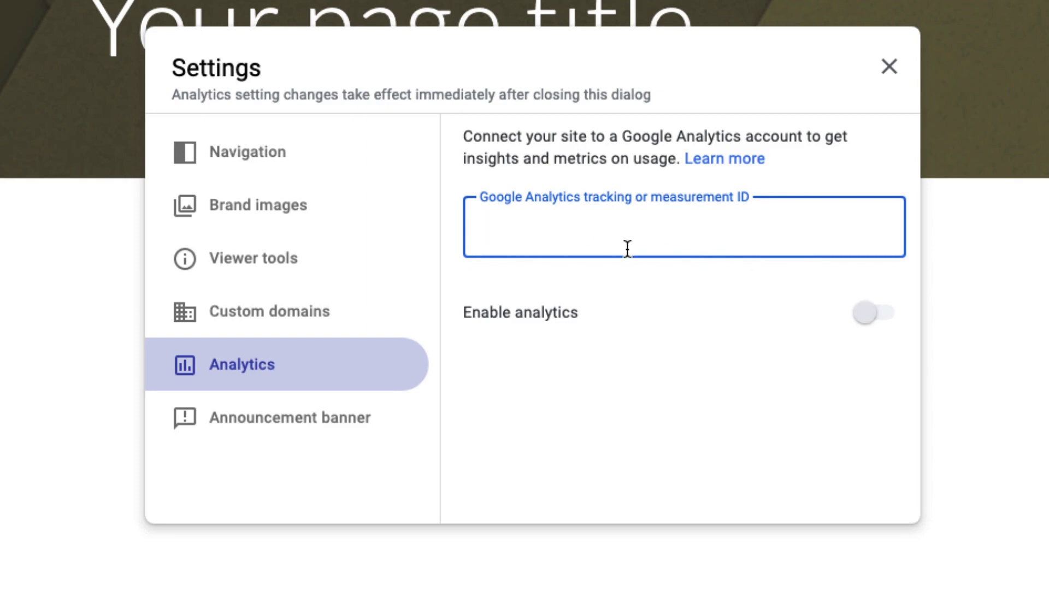
Turn on the site's announcement banner and set its message to "welcome".
left_click(274, 425)
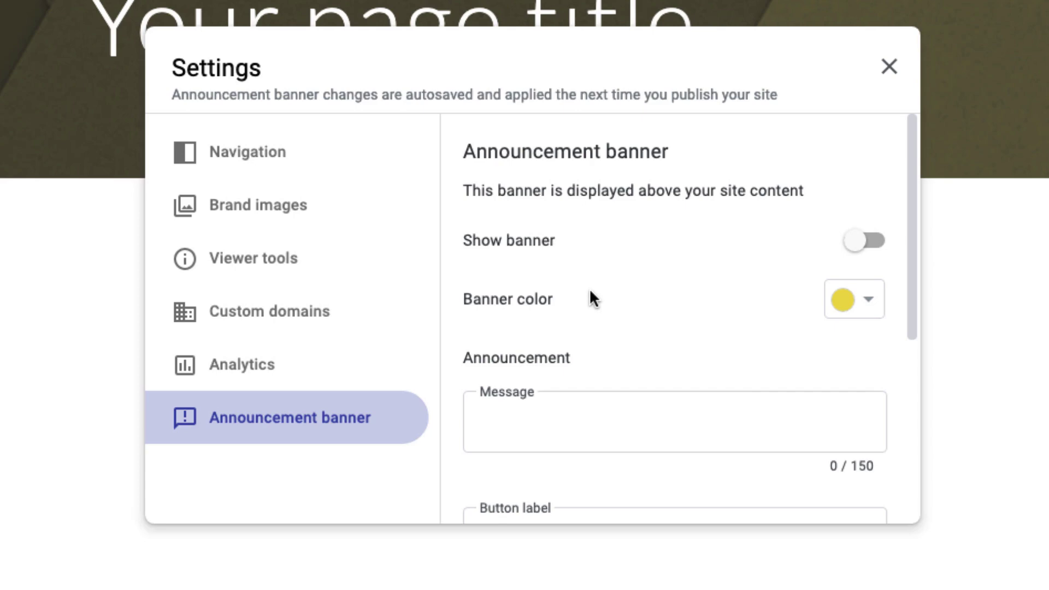
left_click(873, 249)
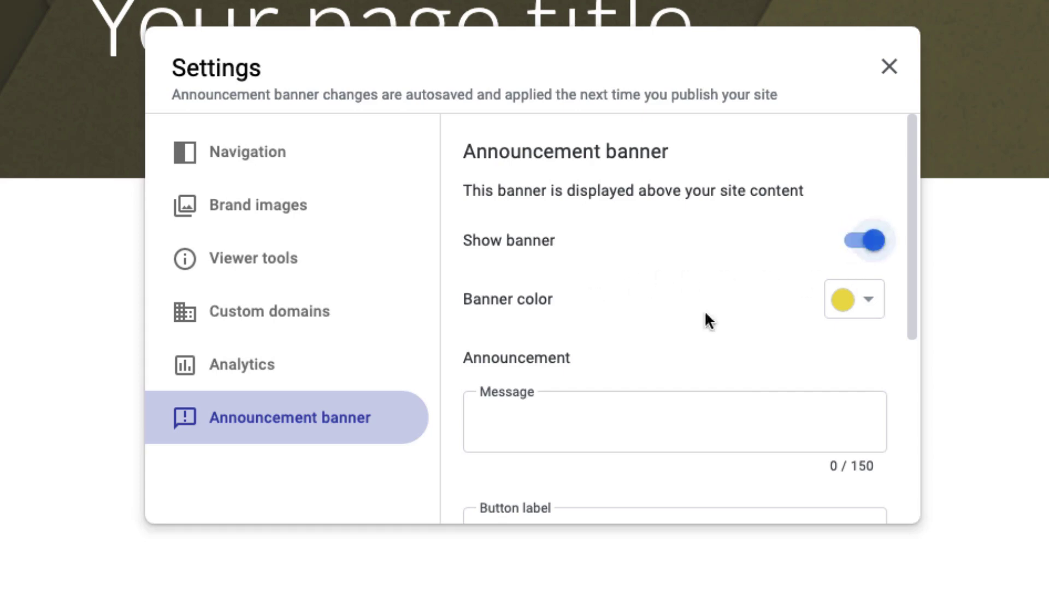
scroll(555, 297, "down", 2)
left_click(555, 323)
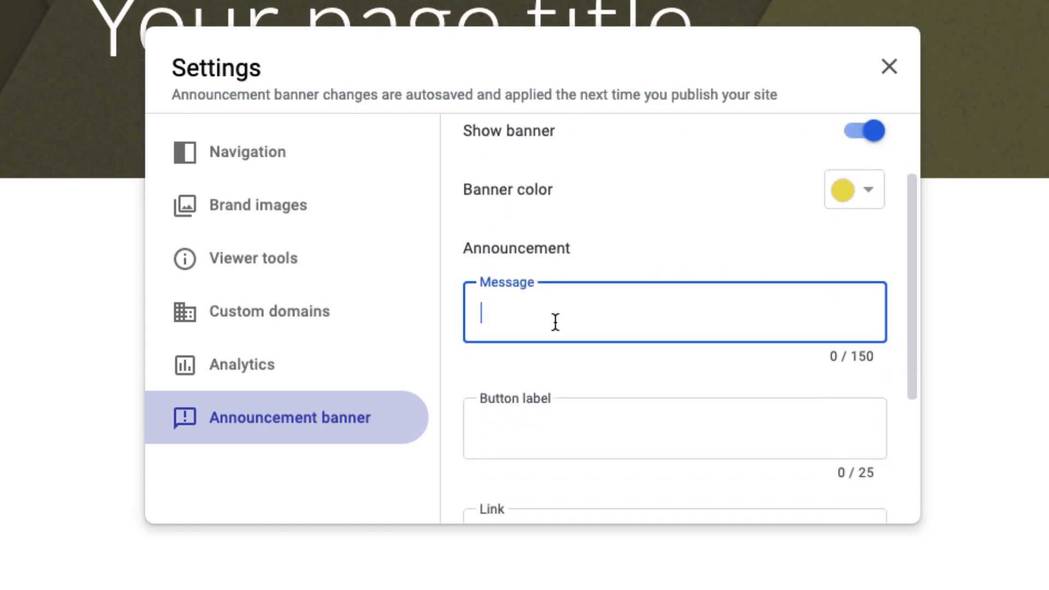
type("welcome")
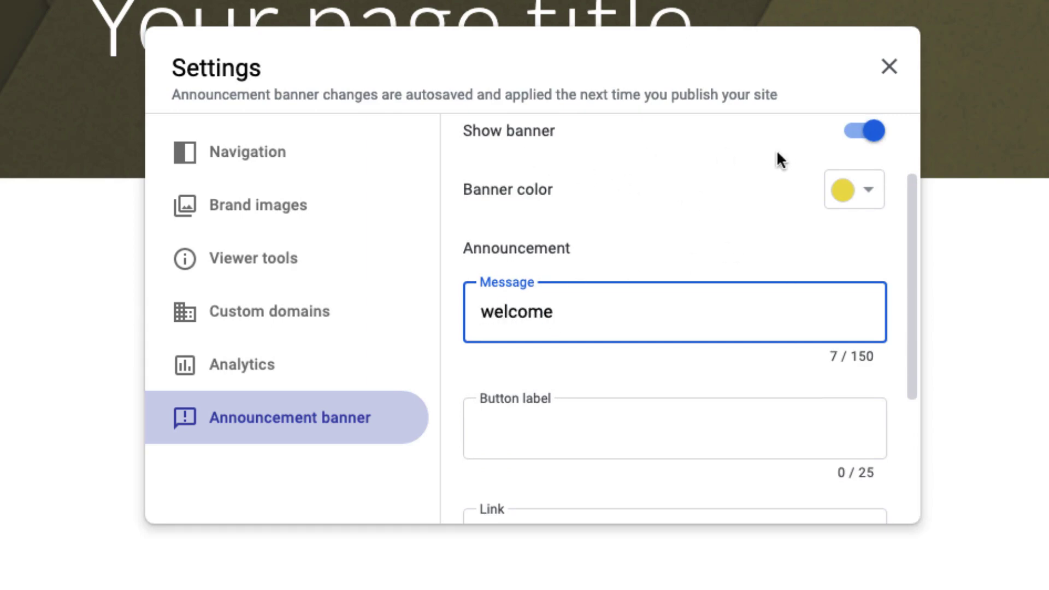
Set the announcement banner's button label to "click me".
scroll(606, 241, "down", 2)
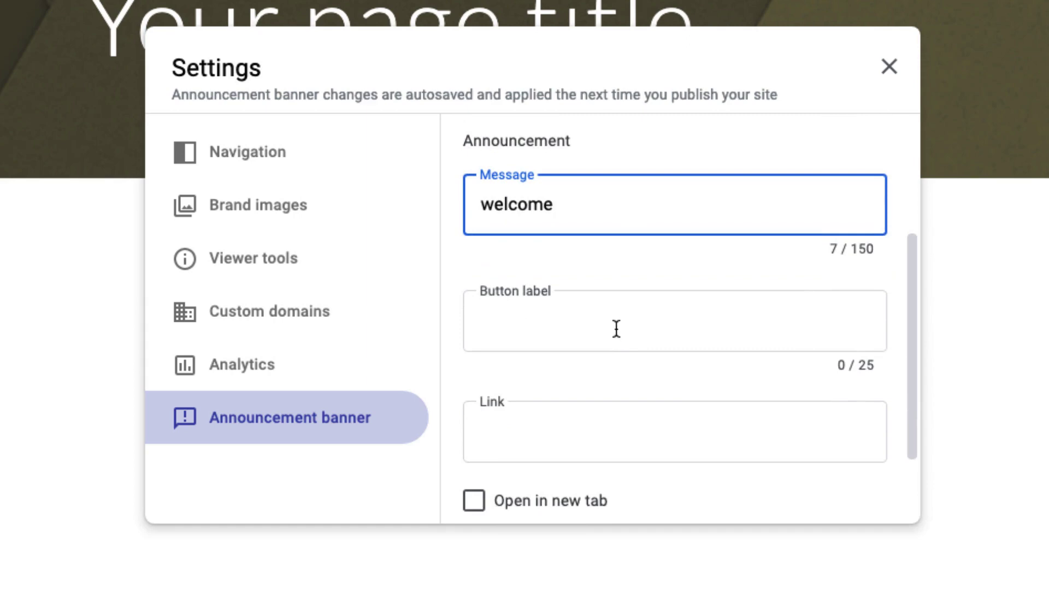
left_click(616, 328)
type("click me")
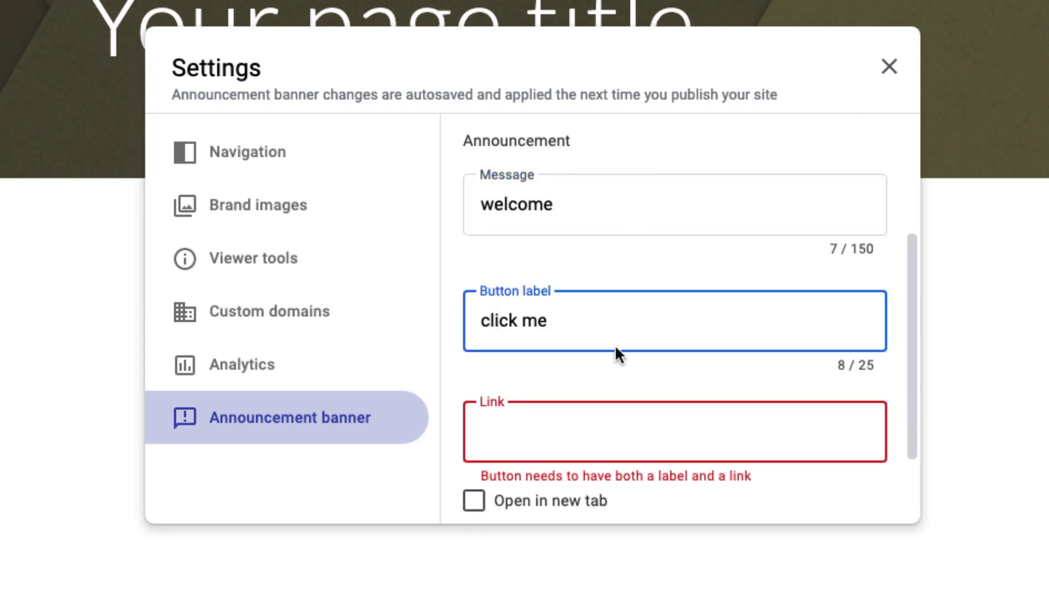
scroll(611, 358, "down", 1)
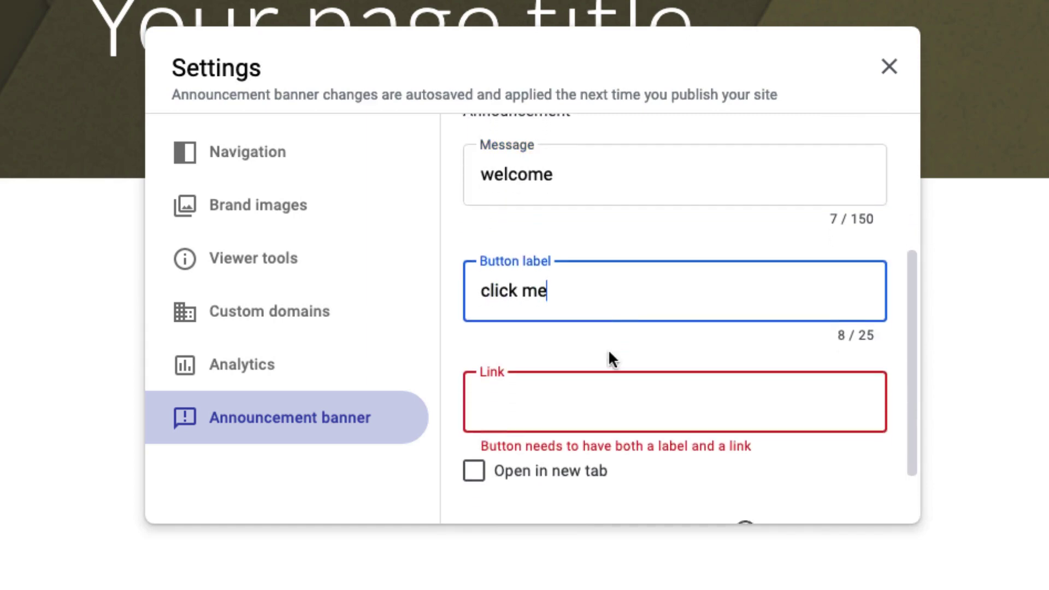
left_click(549, 394)
scroll(735, 366, "down", 1)
left_click(475, 425)
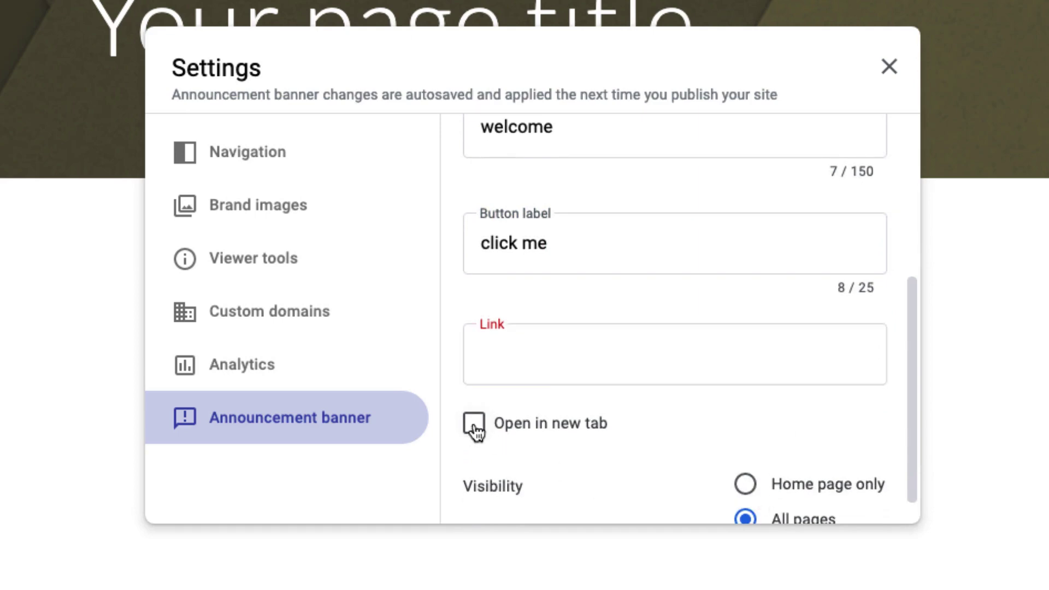
left_click(584, 368)
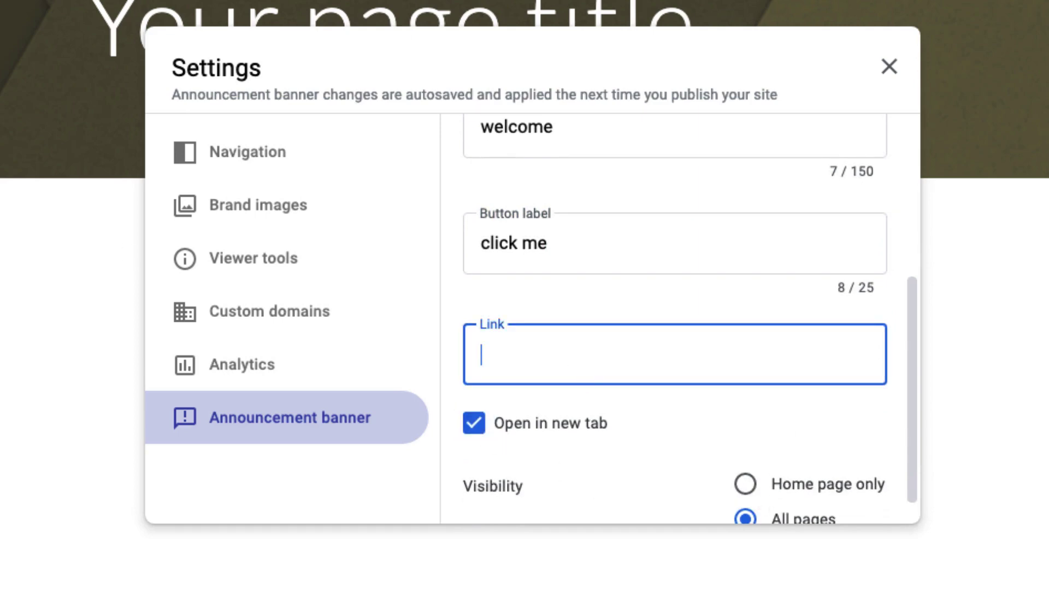
left_click(557, 362)
key("super+v")
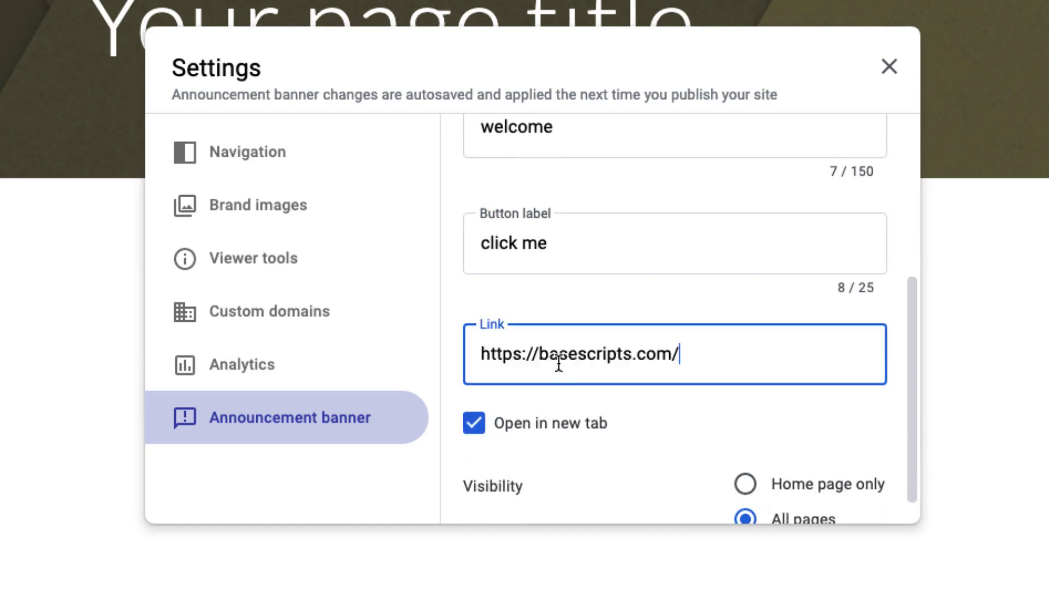
Limit the announcement banner's visibility to the home page only and close the site settings.
scroll(641, 381, "down", 1)
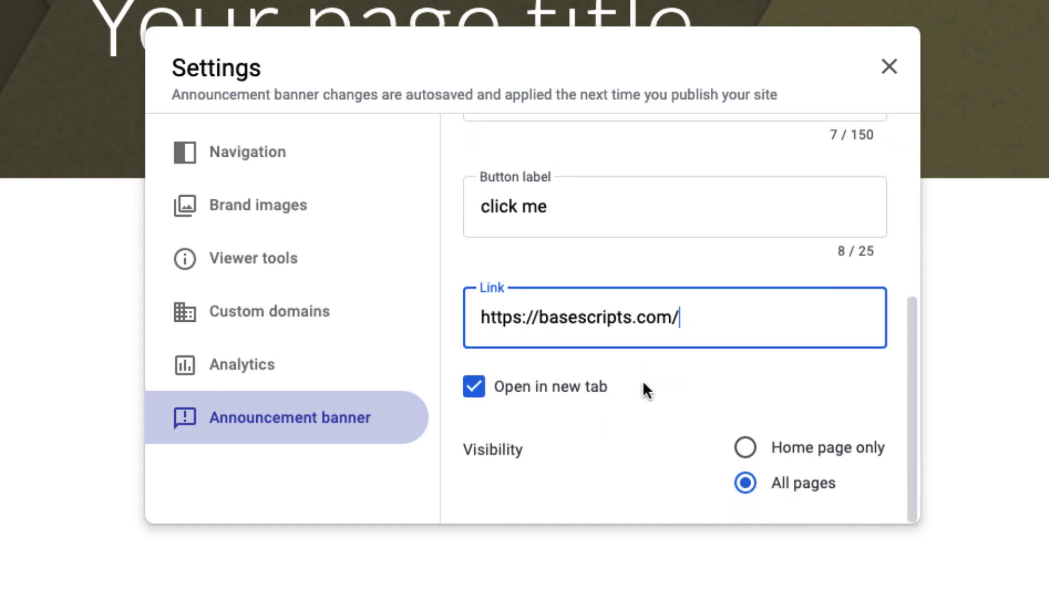
left_click(744, 453)
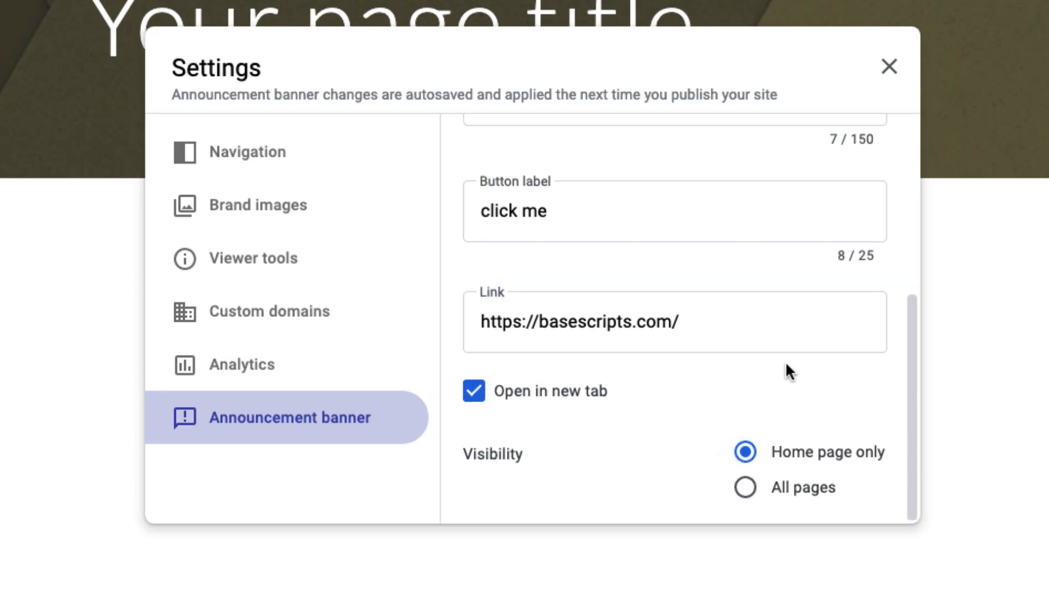
scroll(785, 370, "up", 6)
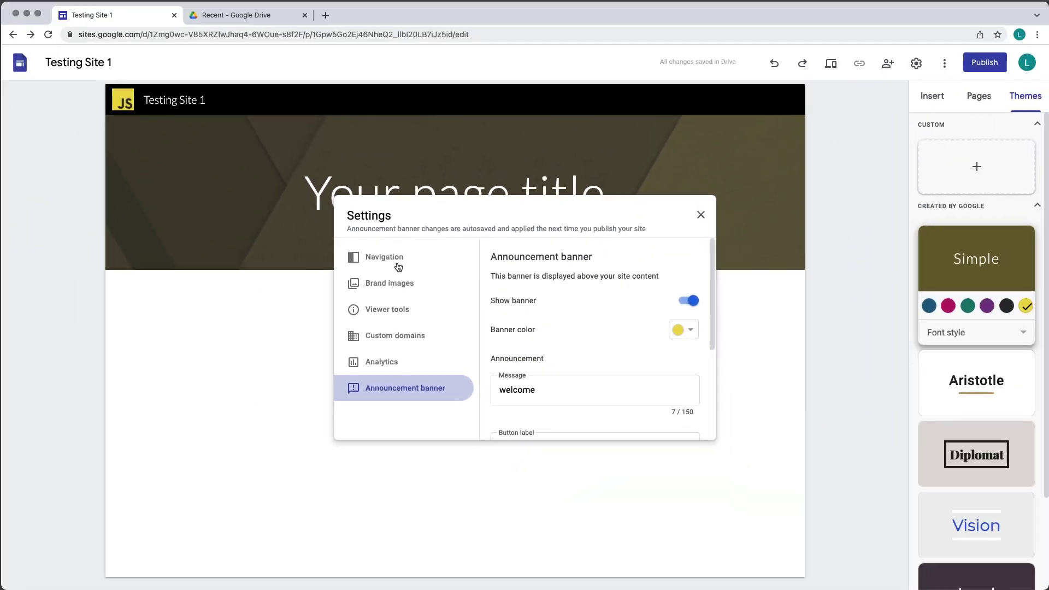
left_click(397, 163)
left_click(701, 215)
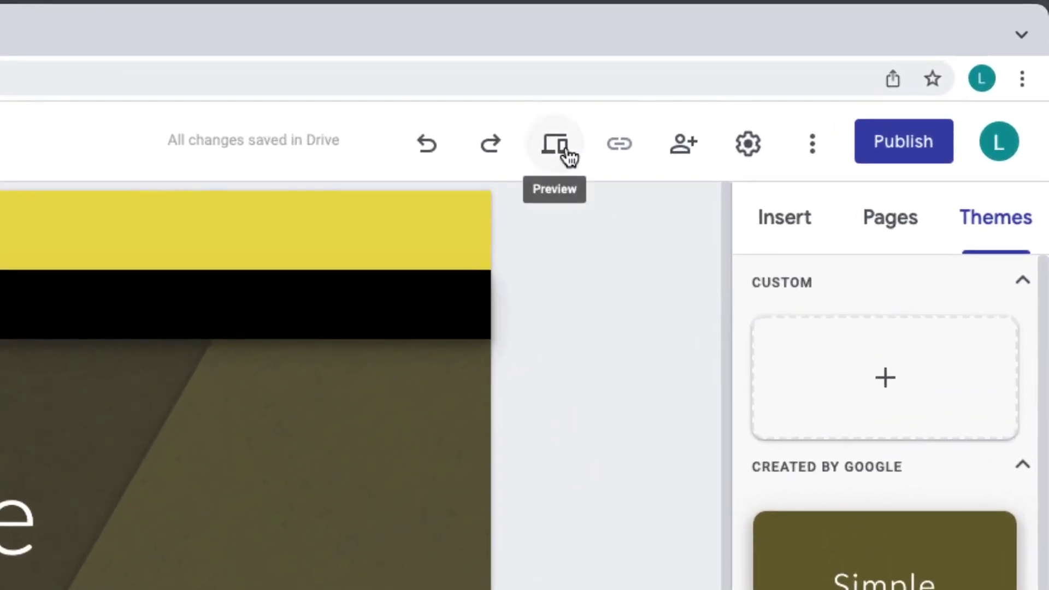
Preview the site in the phone, tablet and large screen sizes.
left_click(567, 156)
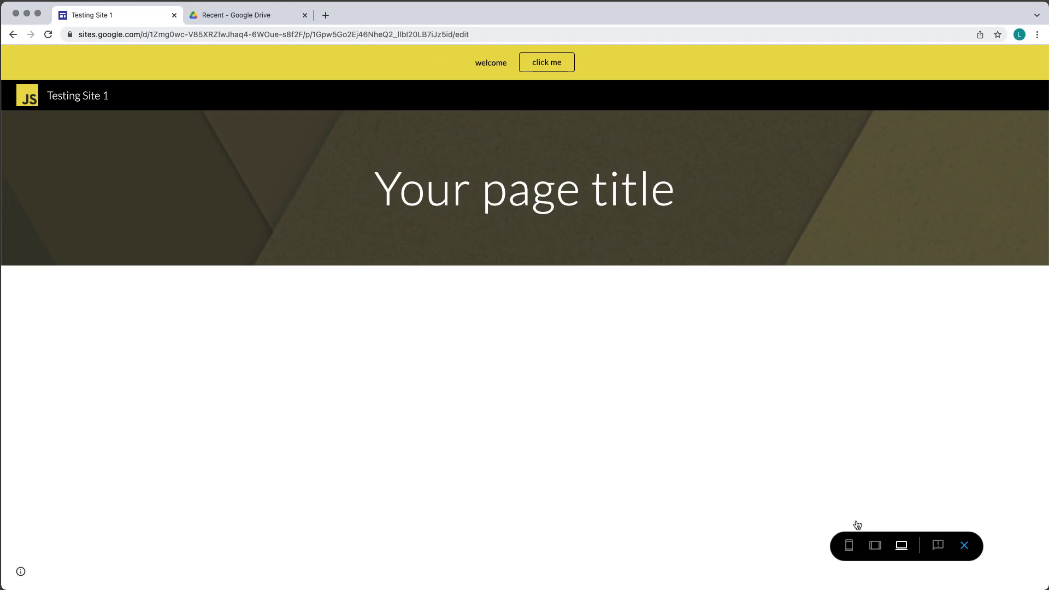
left_click(853, 552)
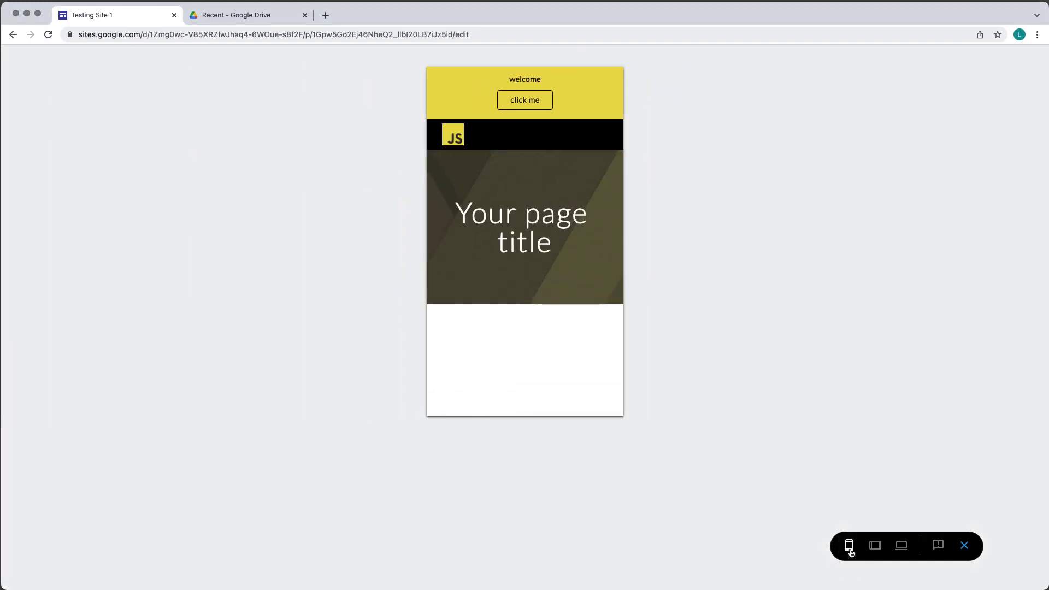
left_click(875, 547)
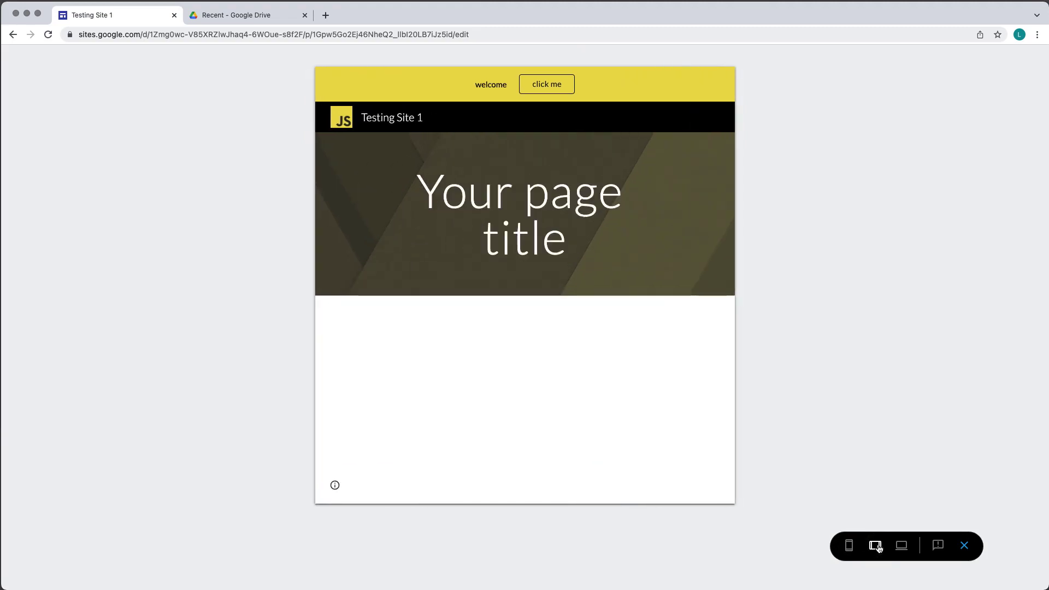
left_click(901, 546)
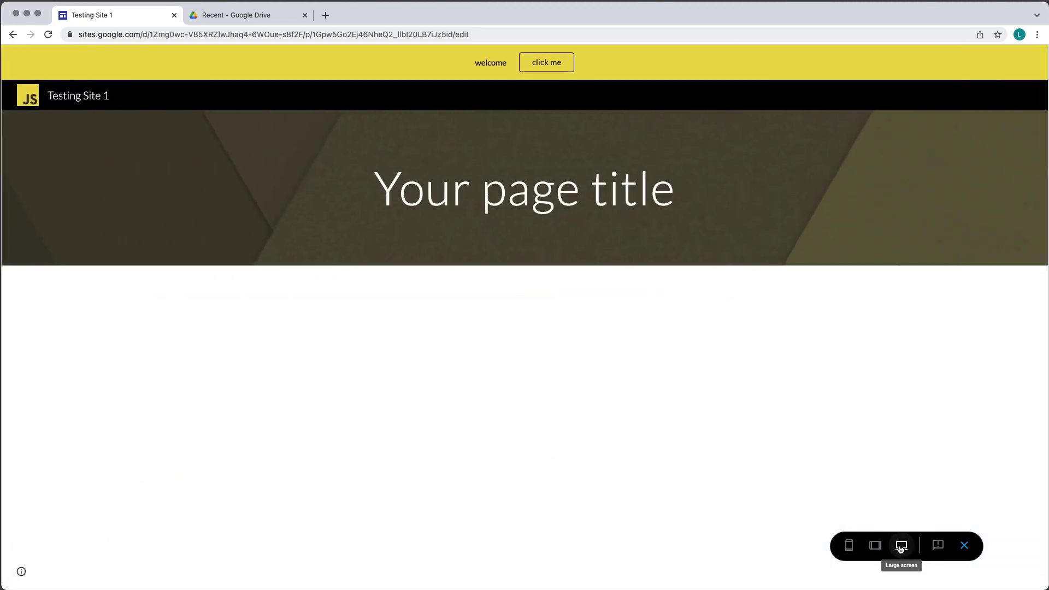
Check the site info popup and test the banner's "click me" button in the preview, and return to the editor.
left_click(20, 573)
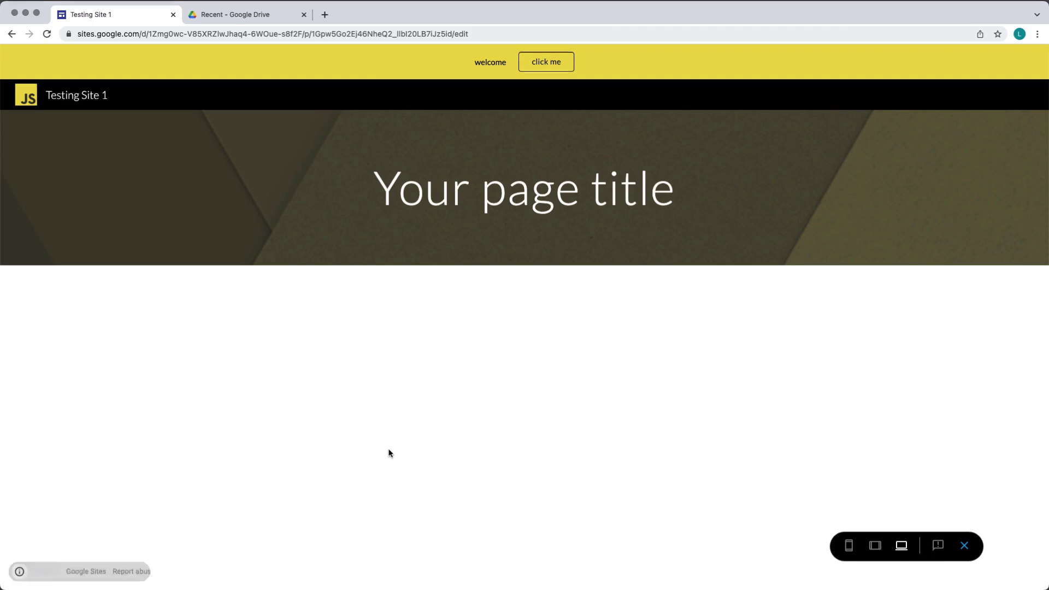
left_click(14, 571)
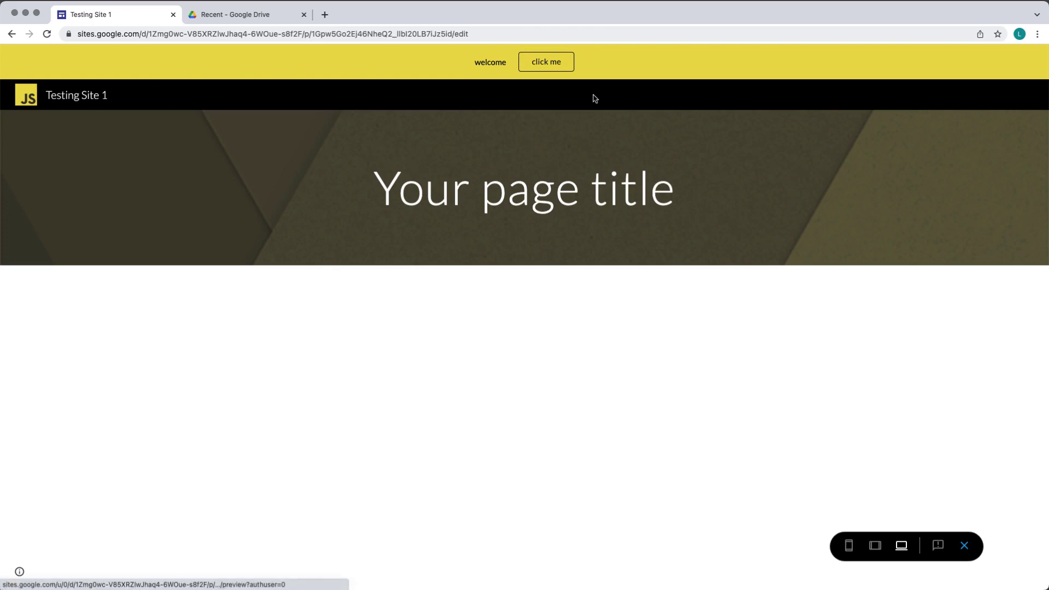
left_click(551, 65)
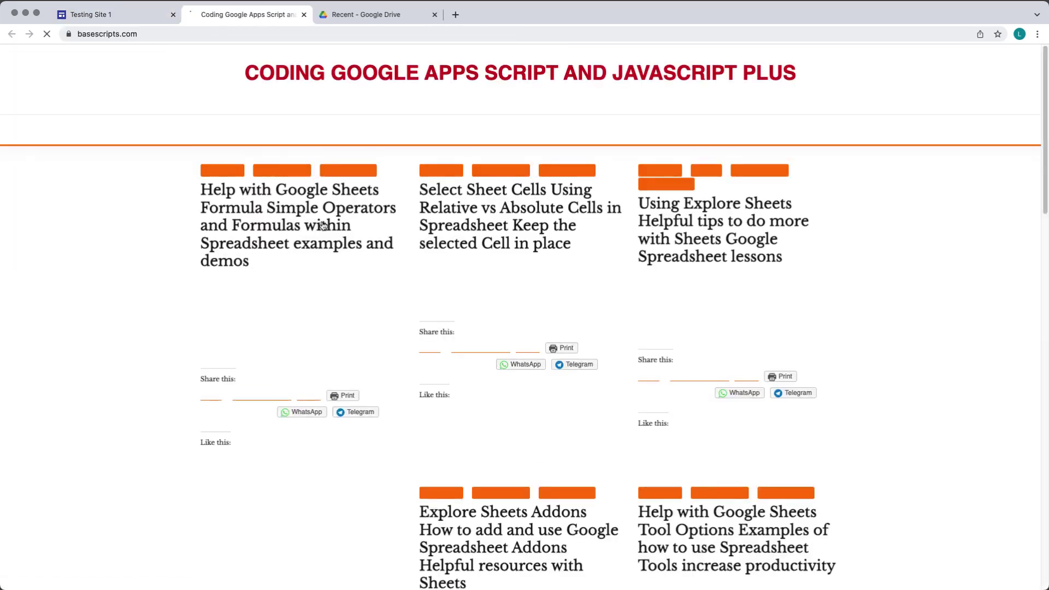
left_click(304, 15)
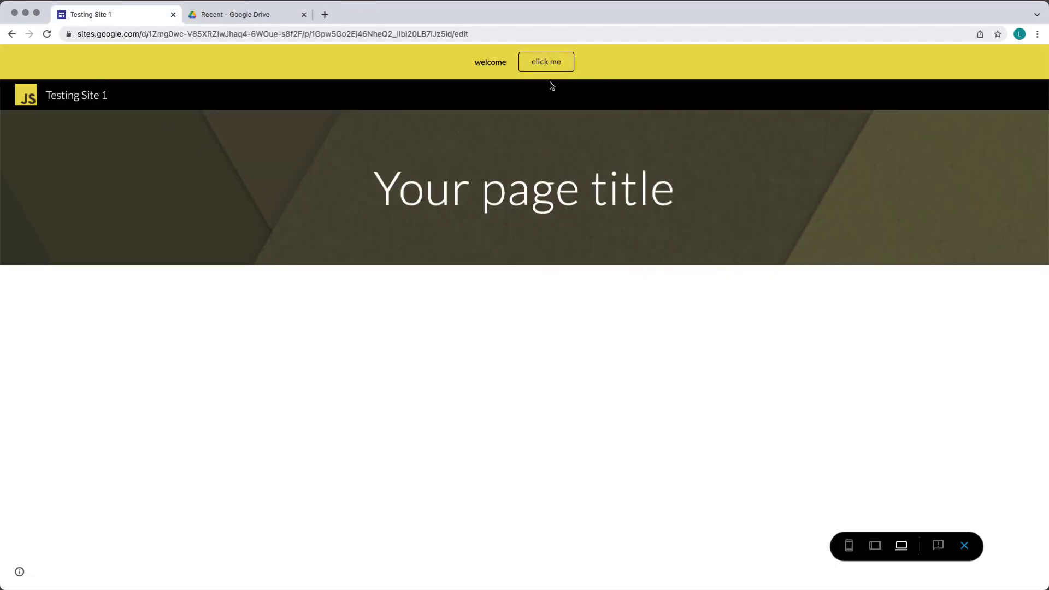
left_click(965, 546)
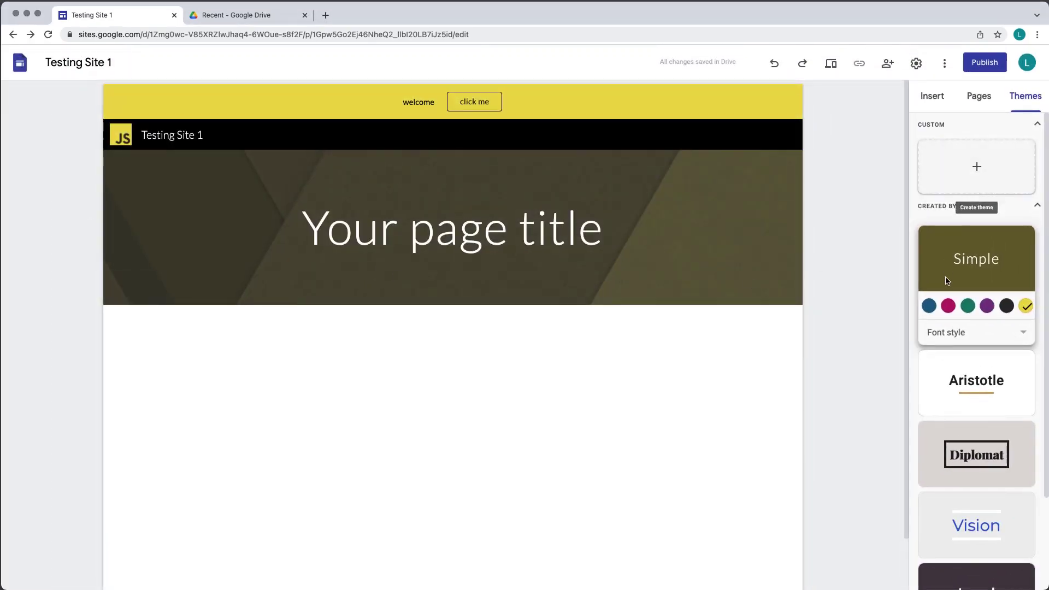
Try the Aristotle, Diplomat, Simple, Vision and Level themes and apply the Impression theme to the site.
left_click(977, 383)
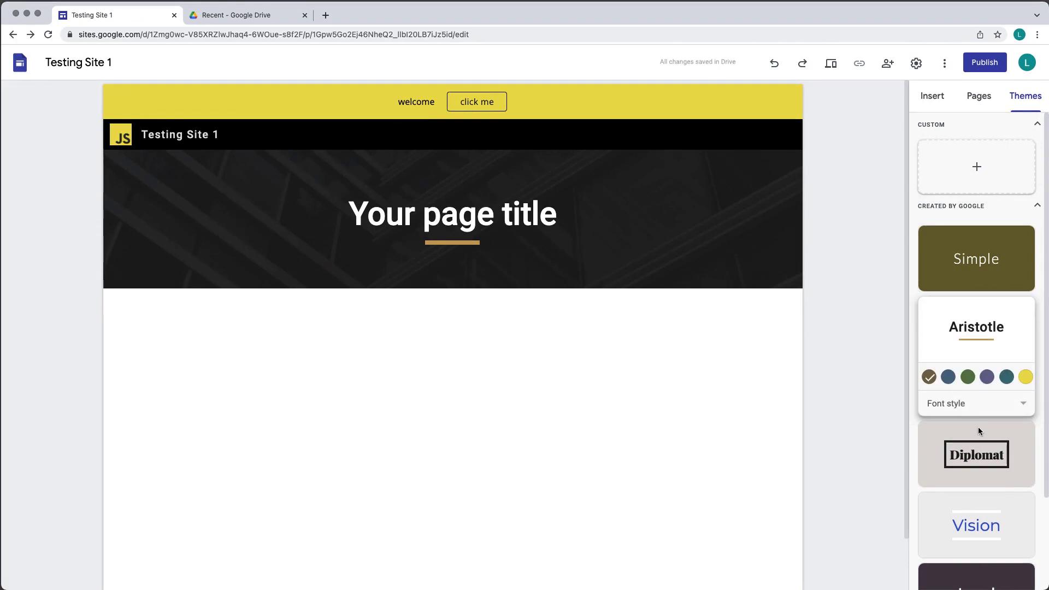
left_click(971, 461)
left_click(962, 276)
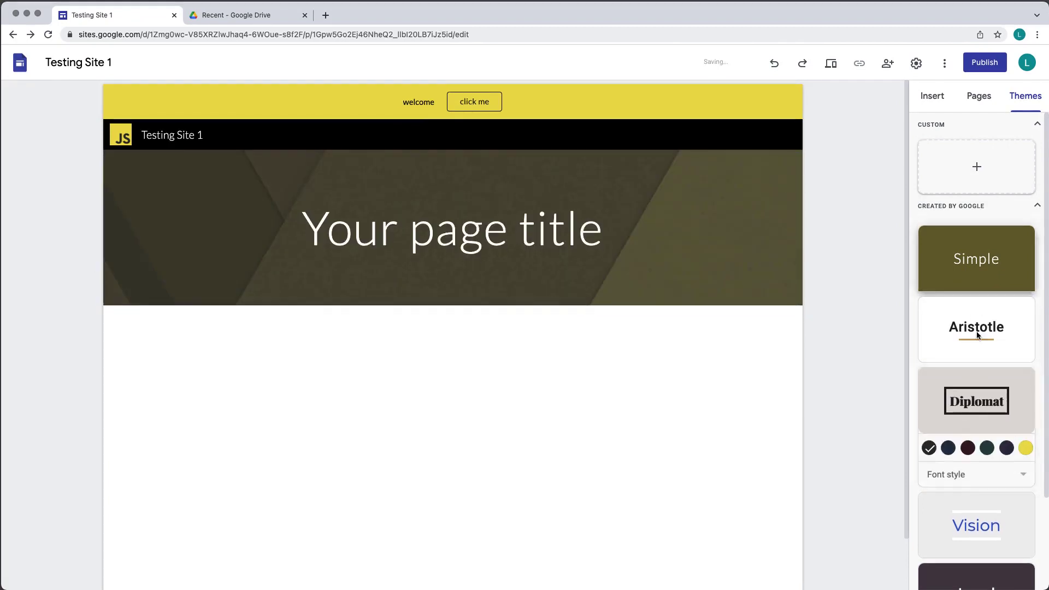
left_click(951, 370)
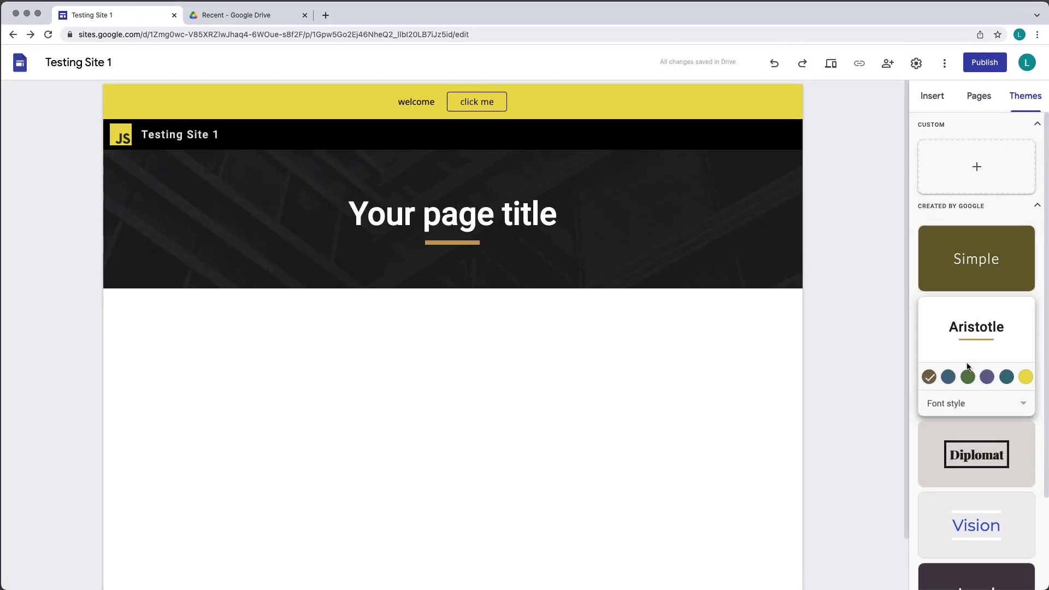
scroll(978, 415, "down", 3)
left_click(984, 429)
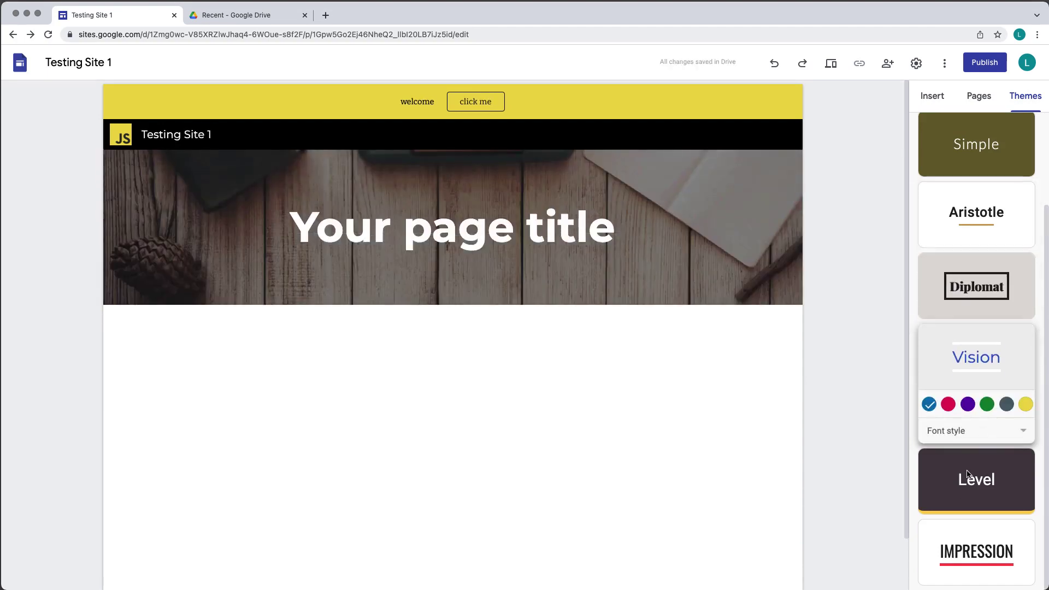
left_click(967, 475)
left_click(978, 369)
left_click(956, 559)
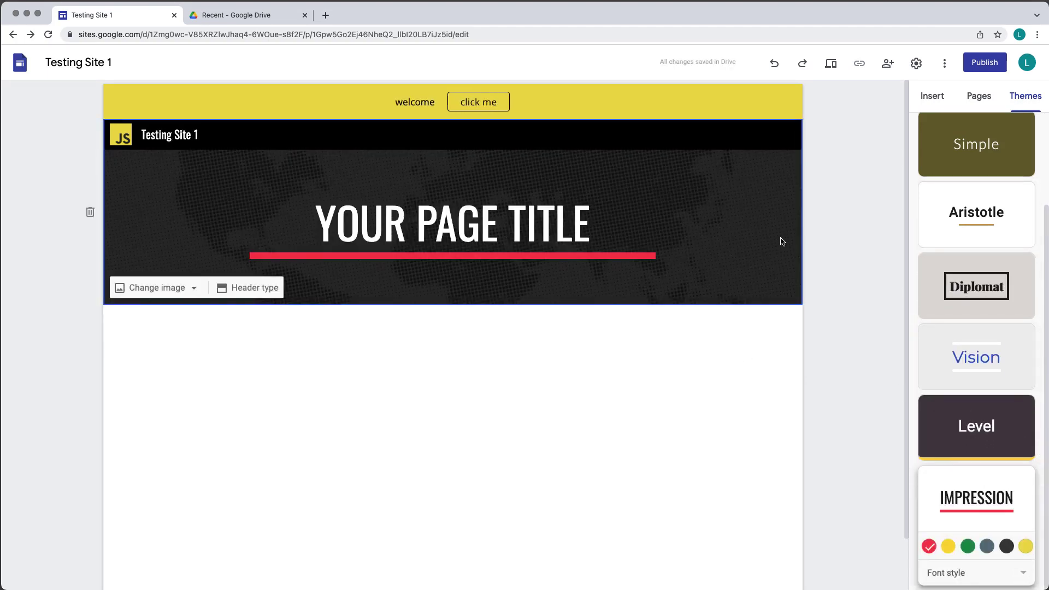
scroll(980, 254, "up", 3)
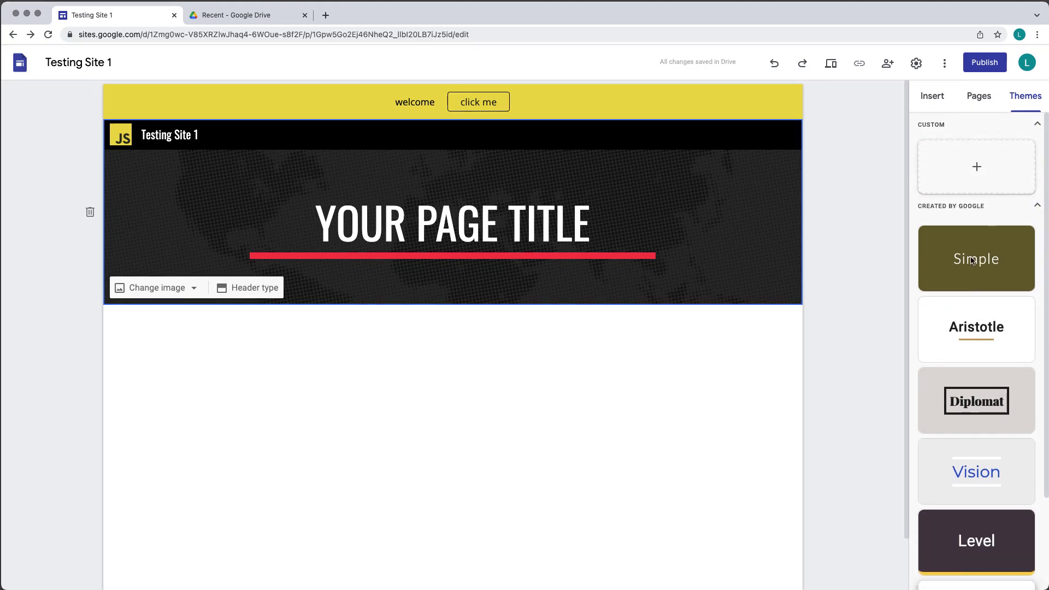
Add a new page named "Second" to the site, leaving its custom path empty.
left_click(971, 98)
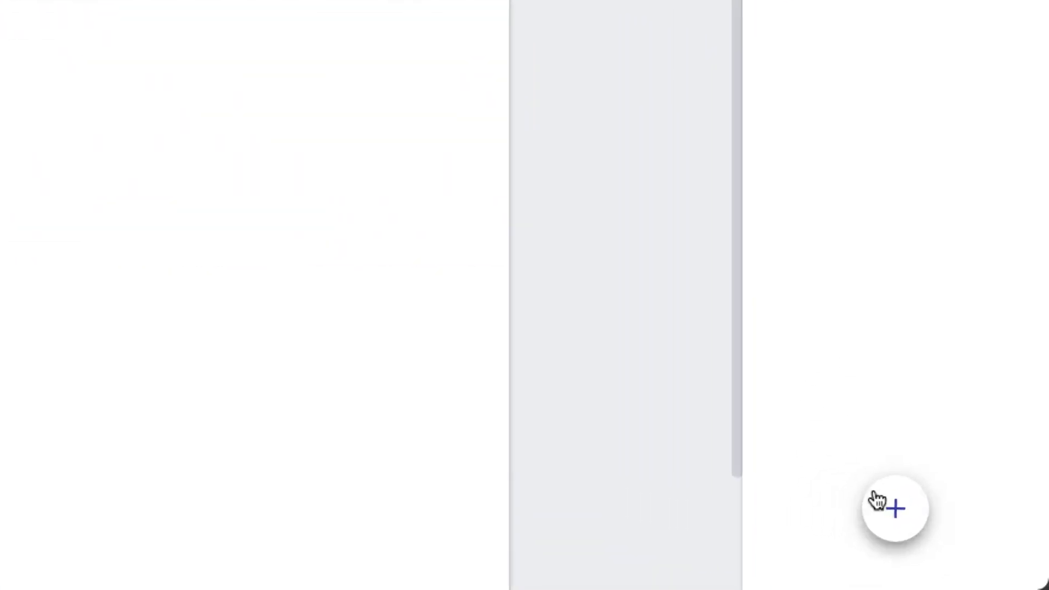
mouse_move(985, 554)
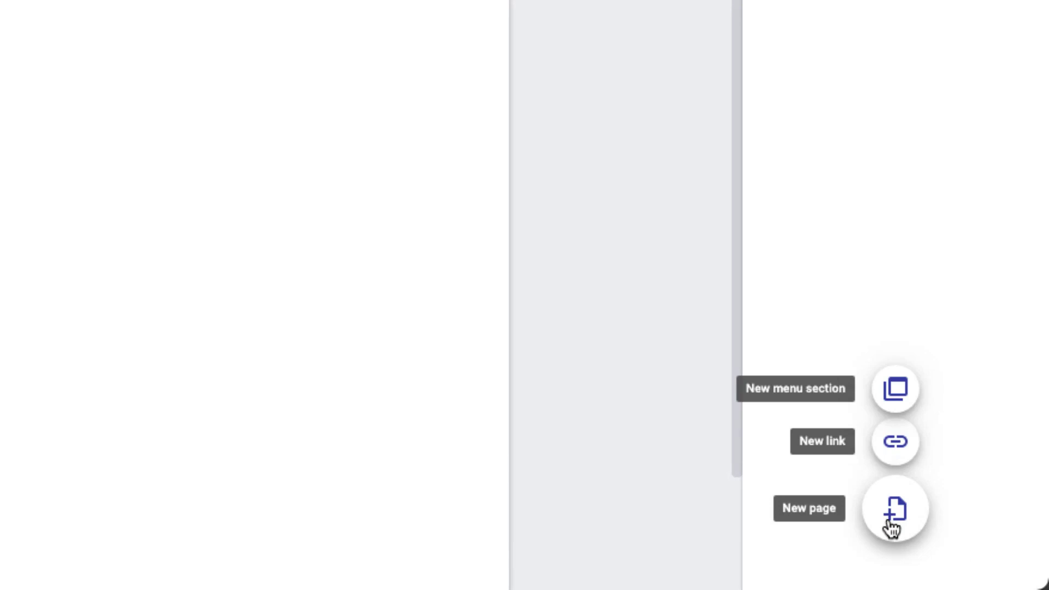
left_click(889, 522)
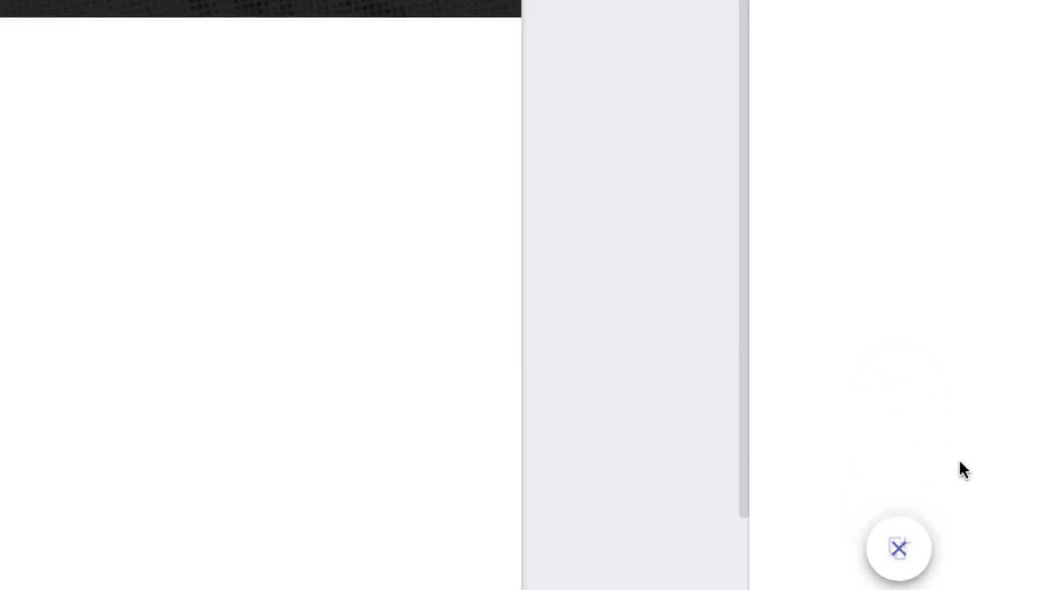
type("Second")
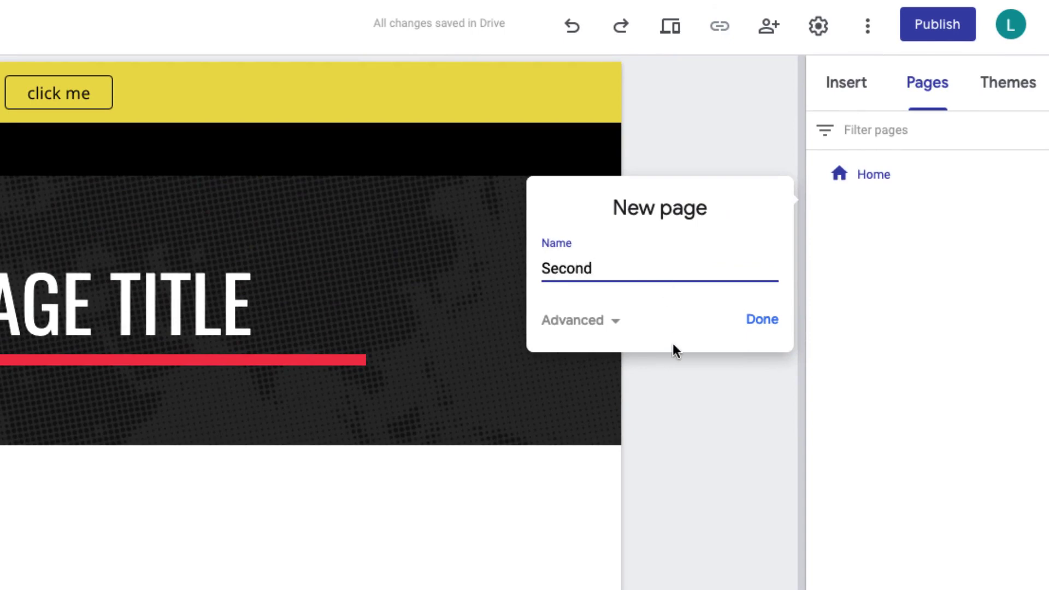
left_click(602, 322)
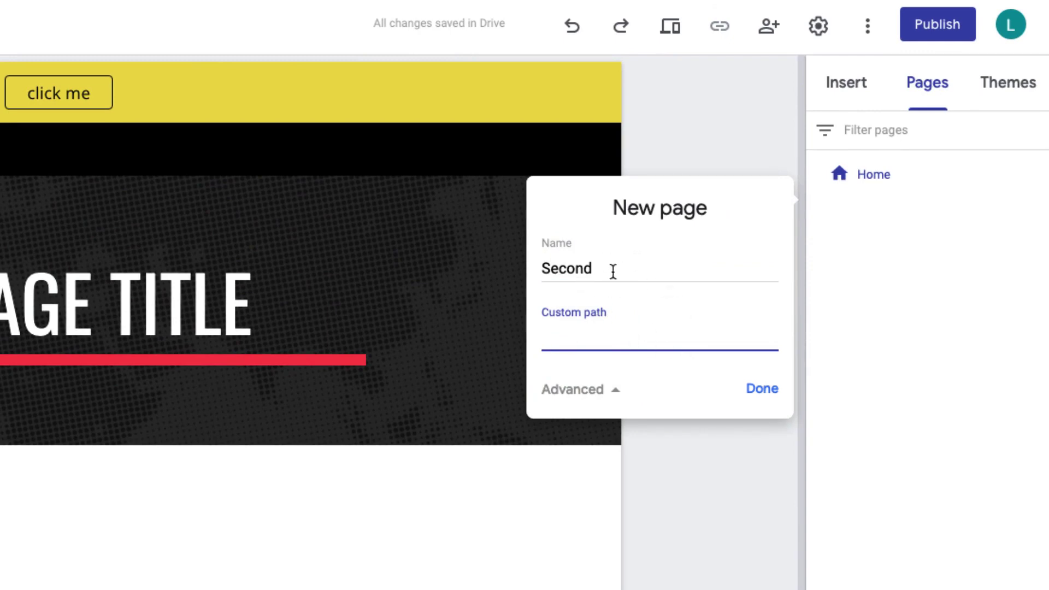
left_click(757, 391)
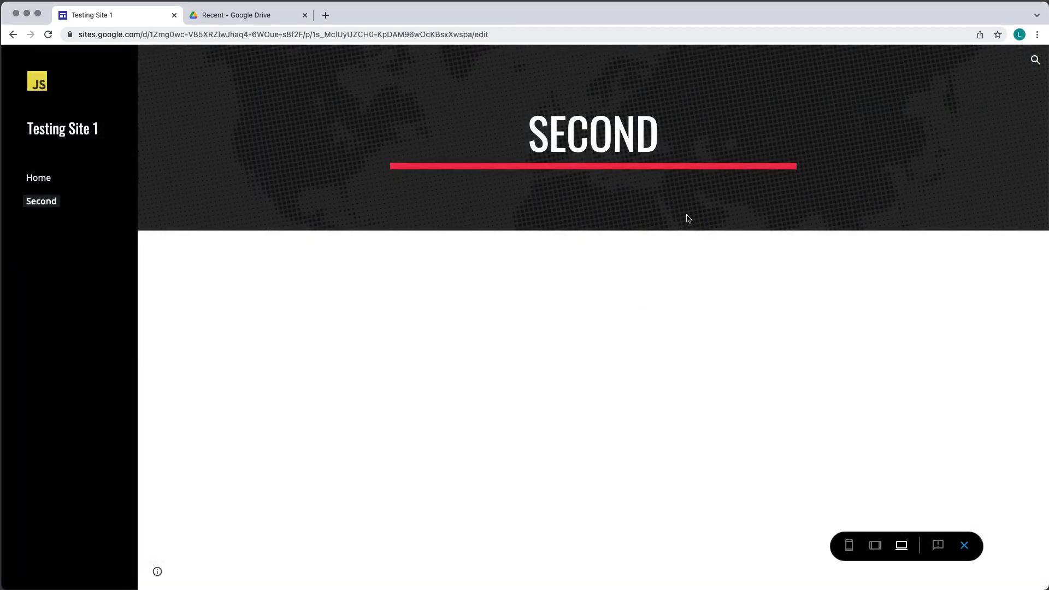
Switch between the Home and Second pages in the site preview and return to the editor.
left_click(40, 182)
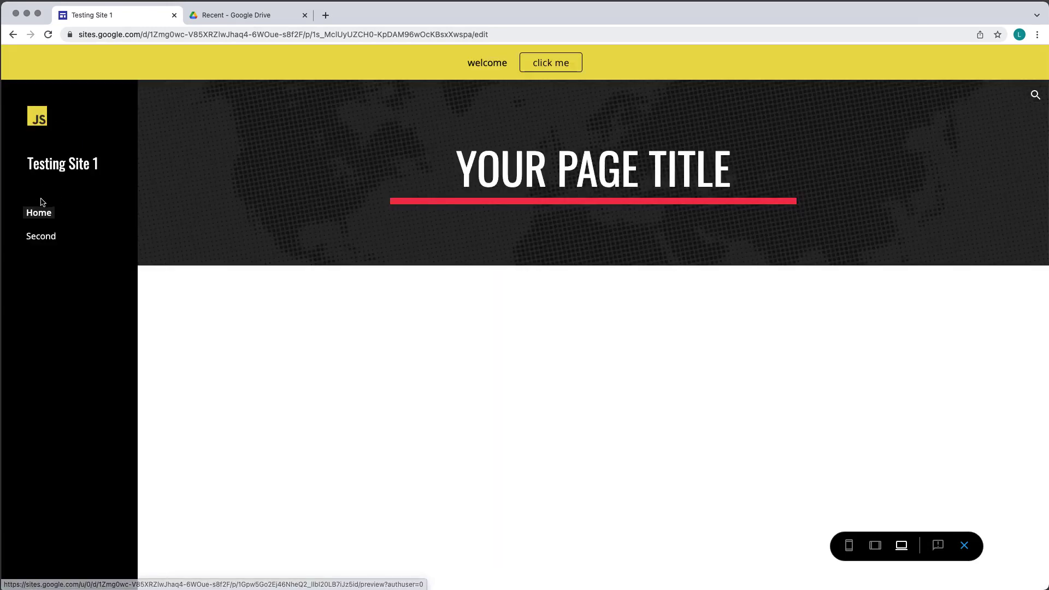
left_click(40, 237)
left_click(38, 178)
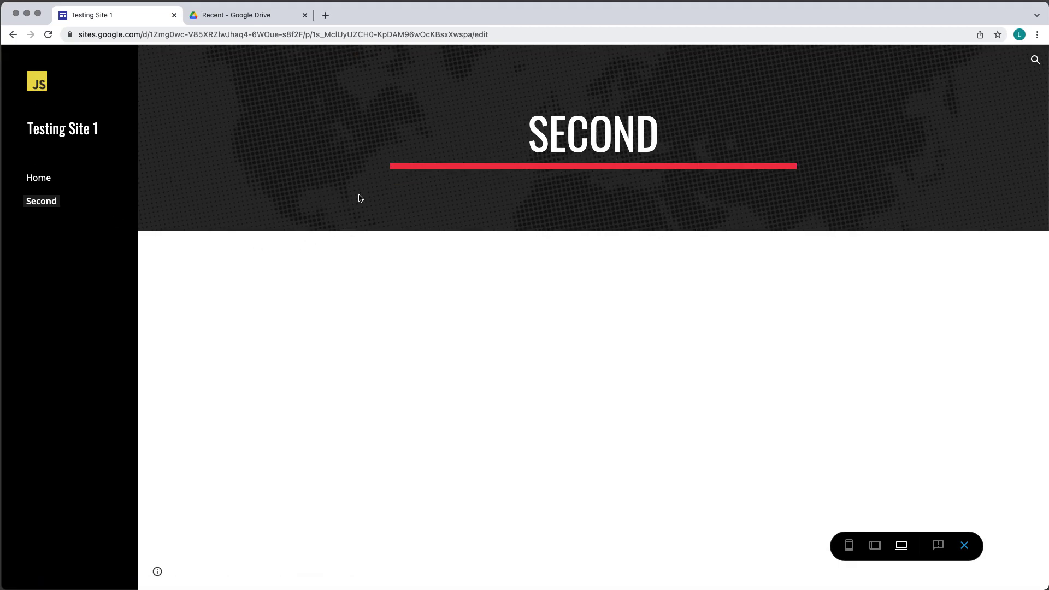
left_click(28, 179)
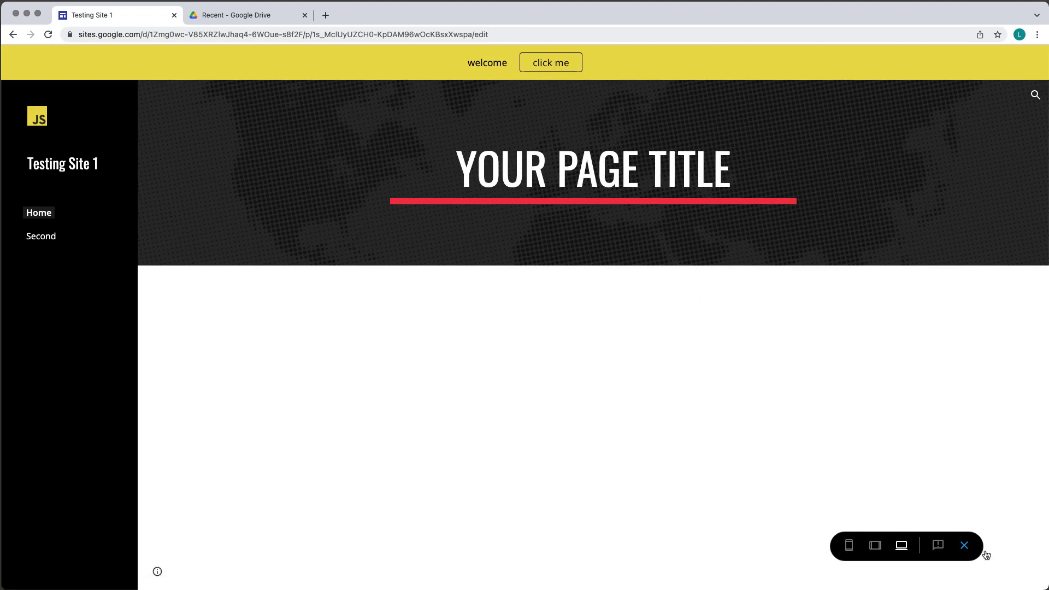
left_click(964, 545)
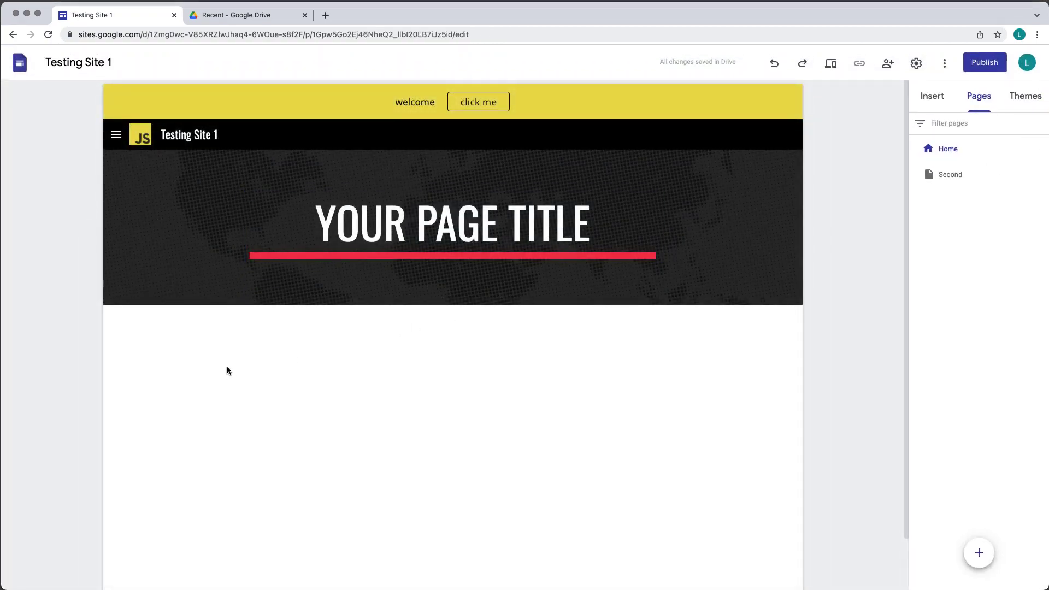
Open the Second page and change its header title to "Second 3".
left_click(956, 179)
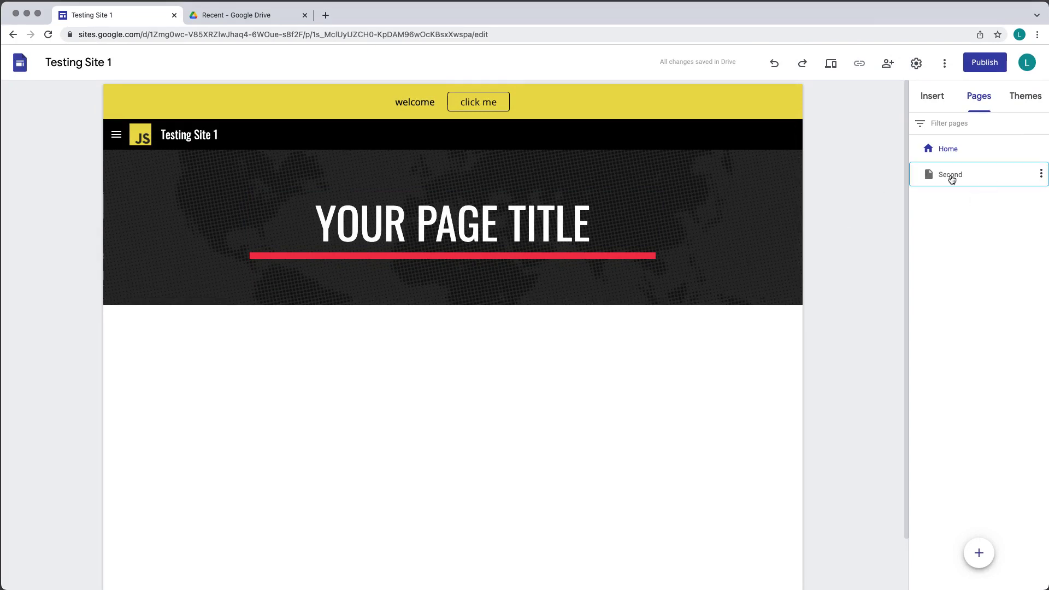
mouse_move(480, 236)
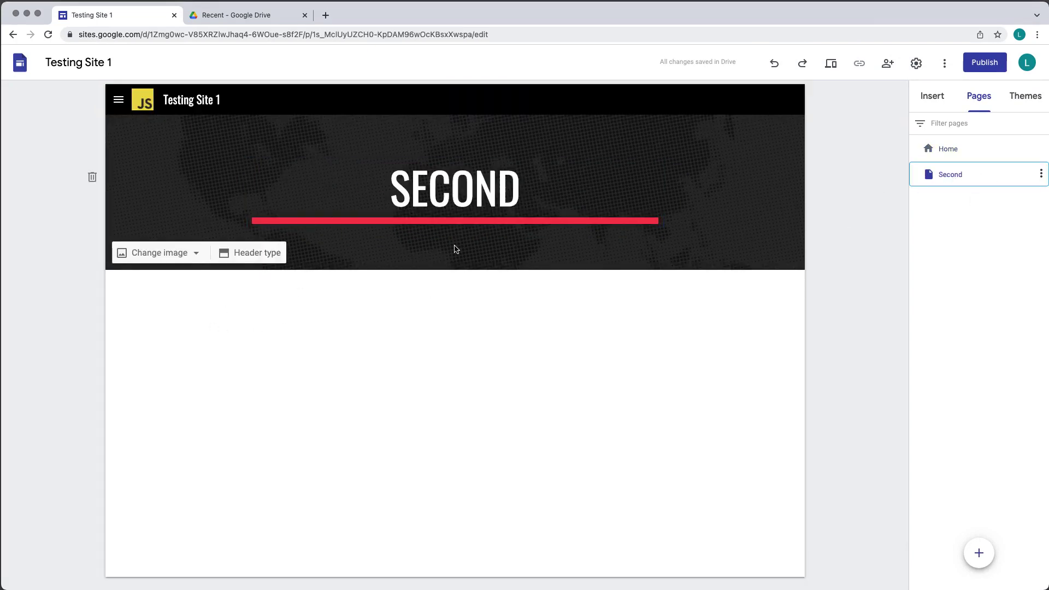
left_click(530, 195)
type("3")
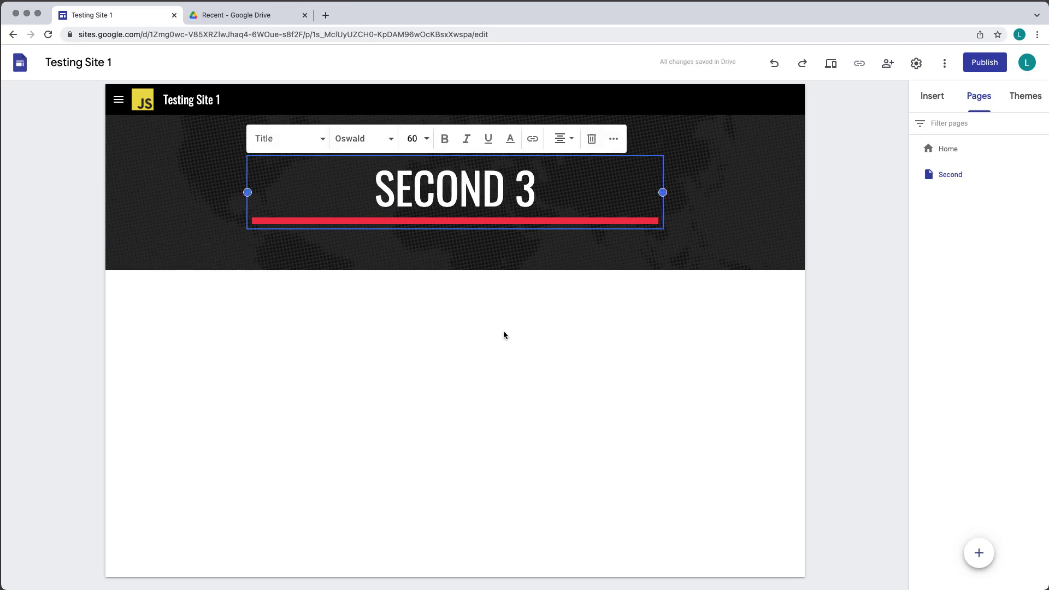
left_click(503, 335)
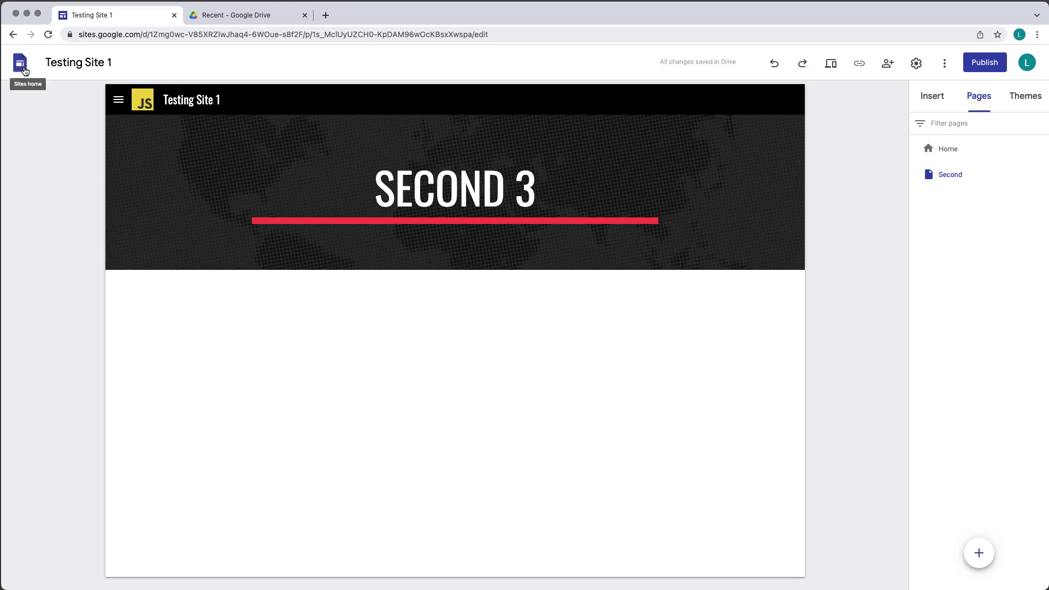
Set the site's navigation mode to Top with the color Transparent and close the settings.
left_click(143, 100)
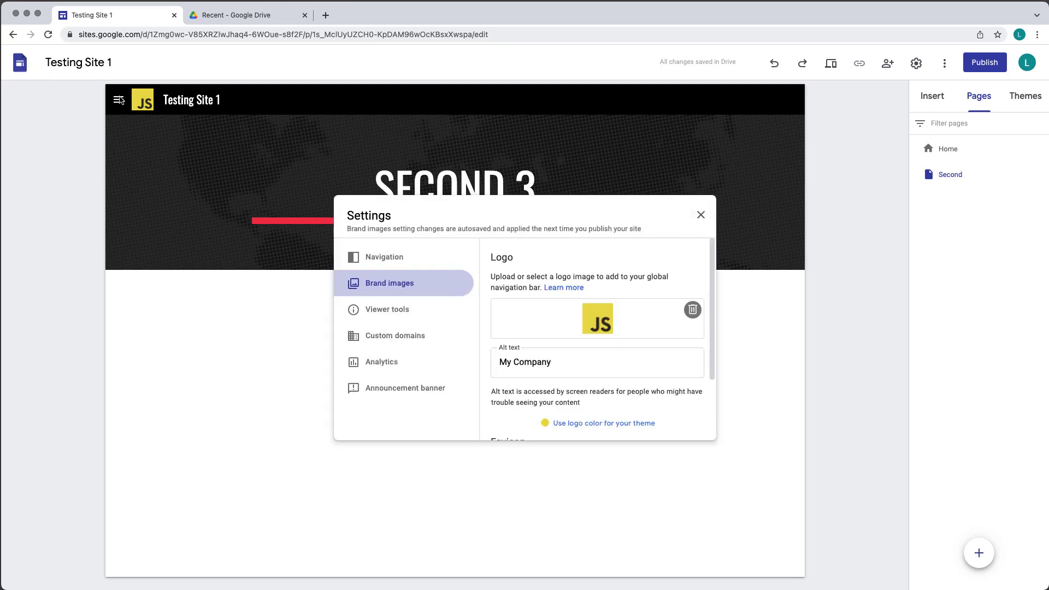
left_click(700, 215)
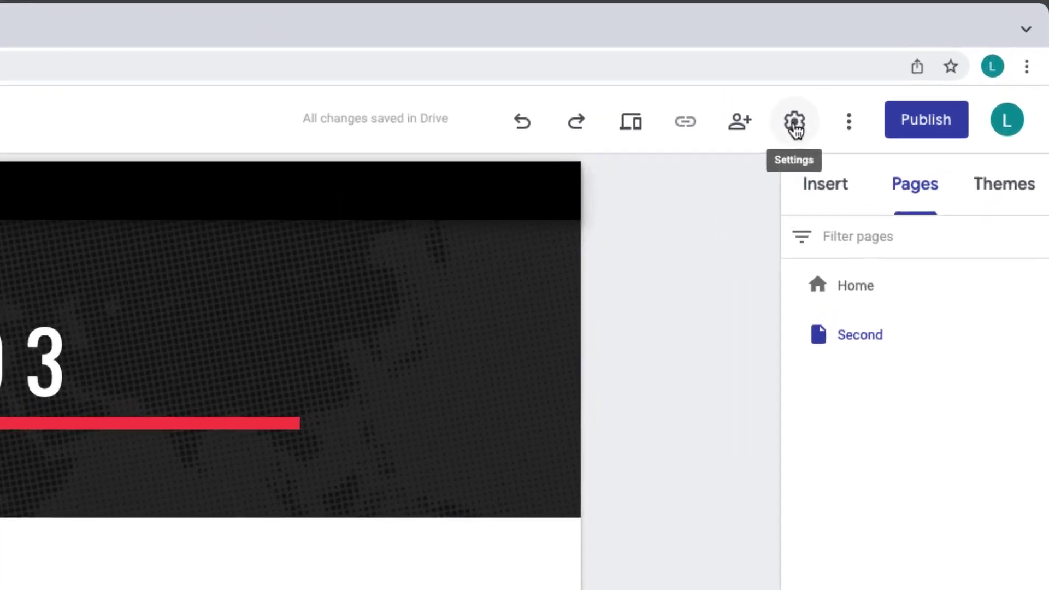
left_click(916, 64)
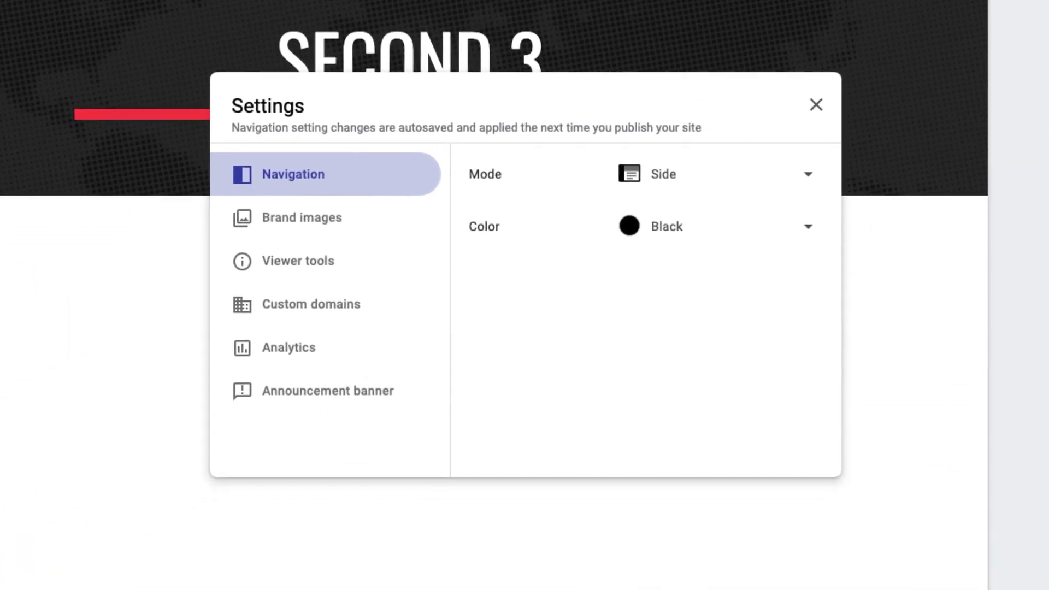
left_click(665, 178)
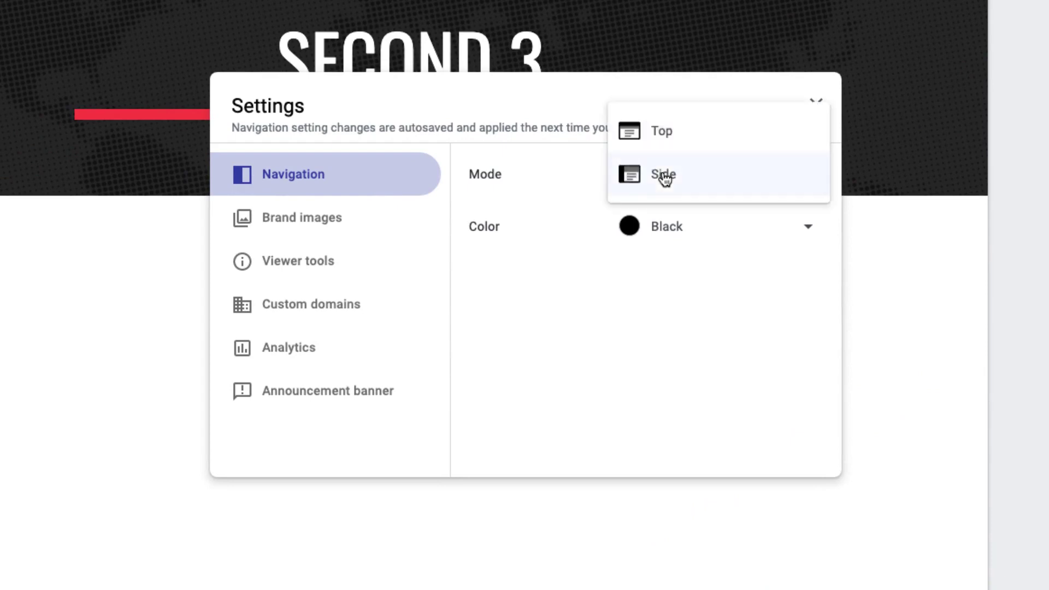
left_click(665, 135)
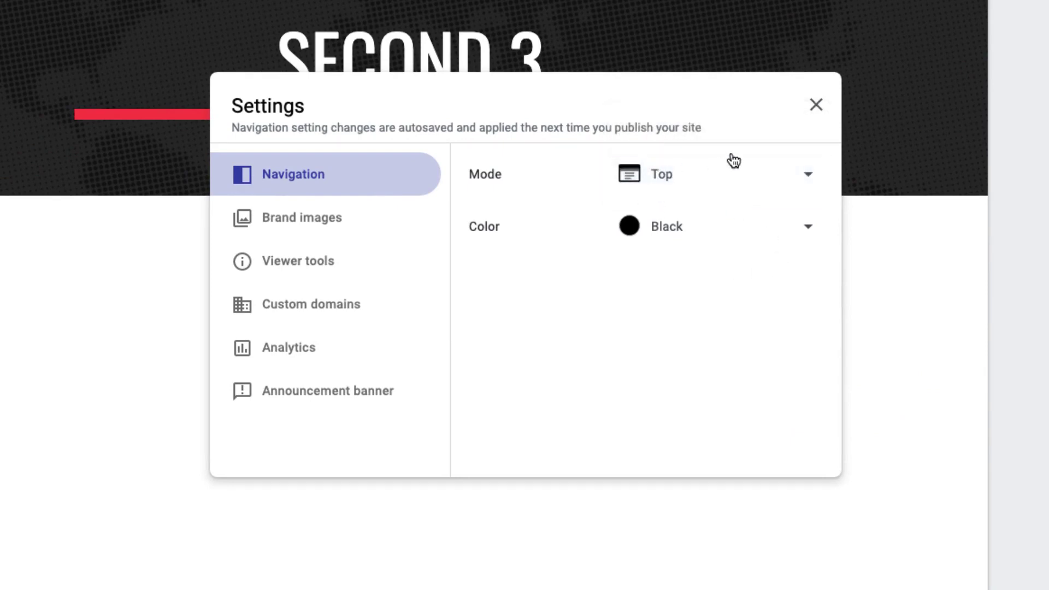
left_click(677, 235)
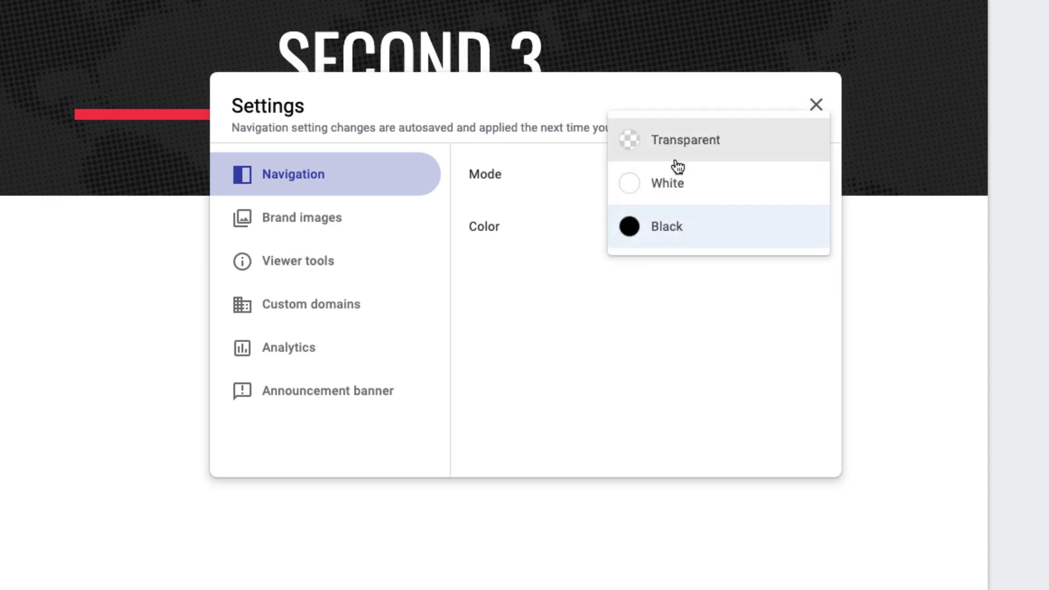
left_click(674, 146)
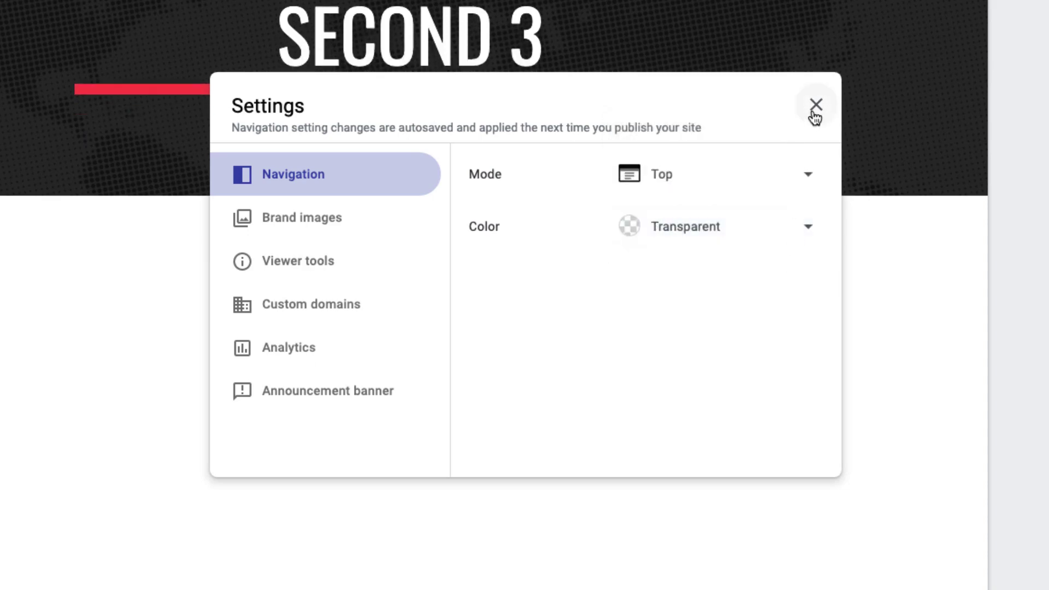
left_click(813, 117)
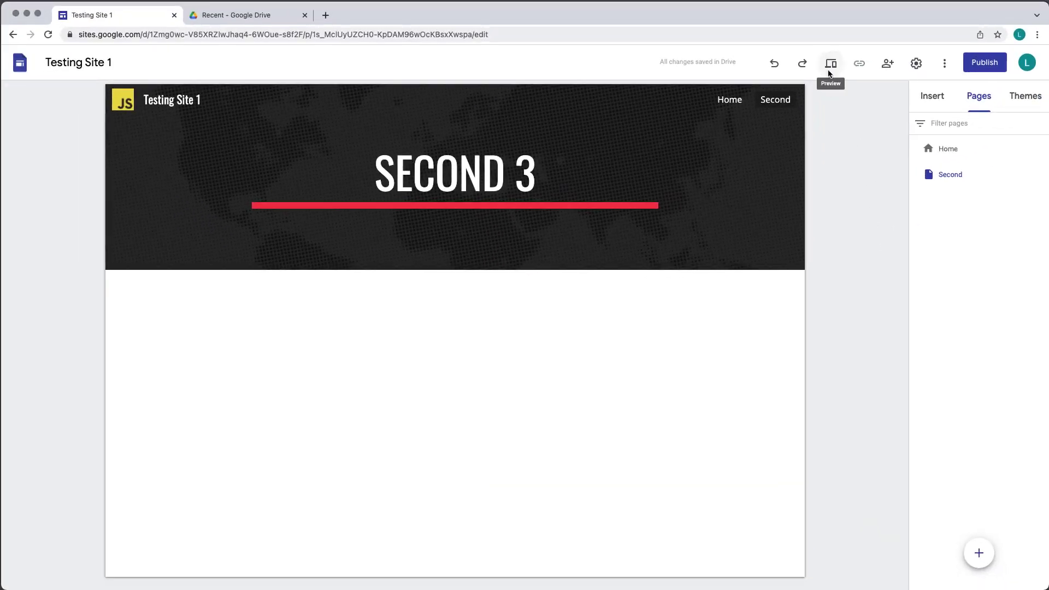
Preview the Second page with the new navigation layout.
left_click(831, 65)
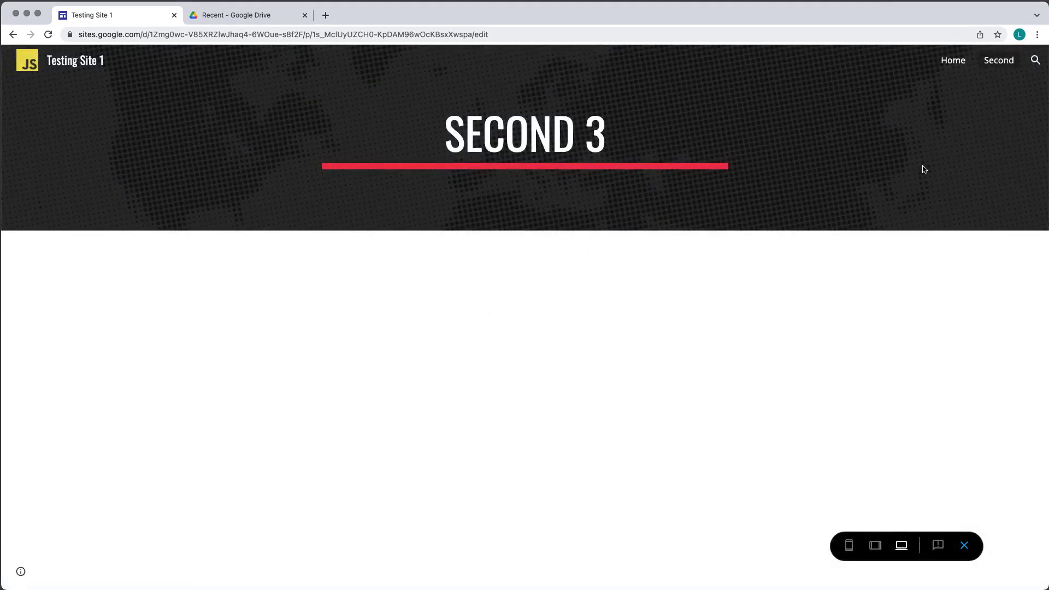